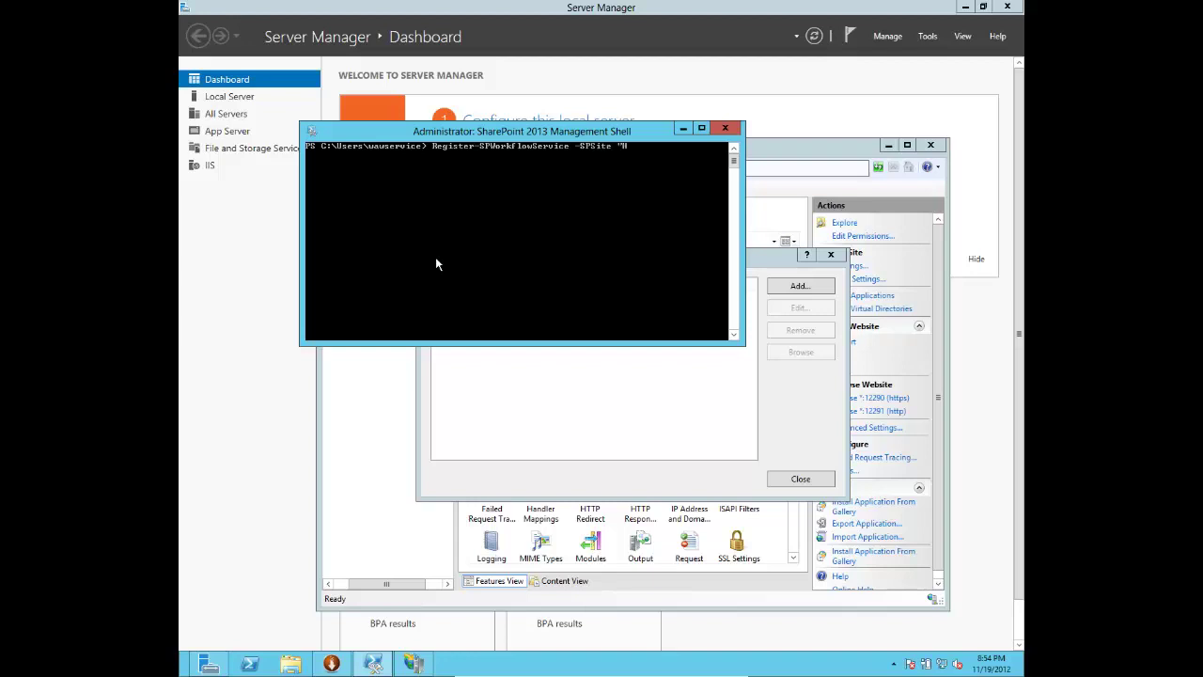
{"action": "type", "text": "\"http://sp2013\" -WorkflowHostUri \"http://s"}
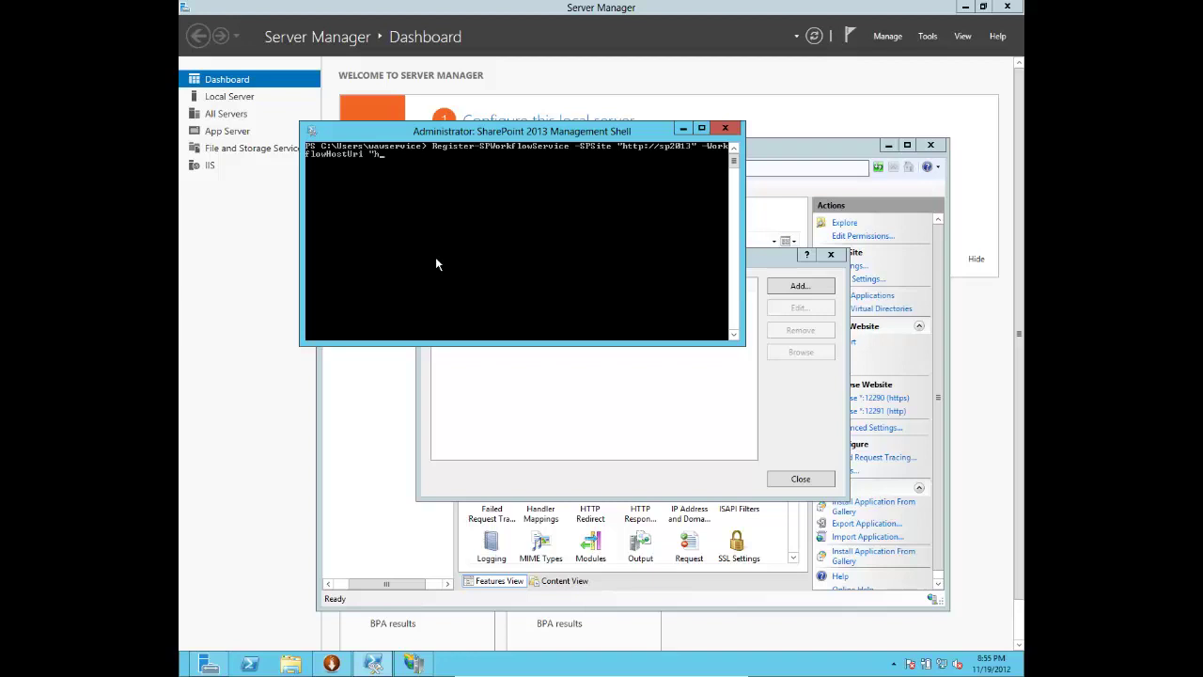
{"action": "type", "text": "p2013:12291\" -AllowOAuthHttp"}
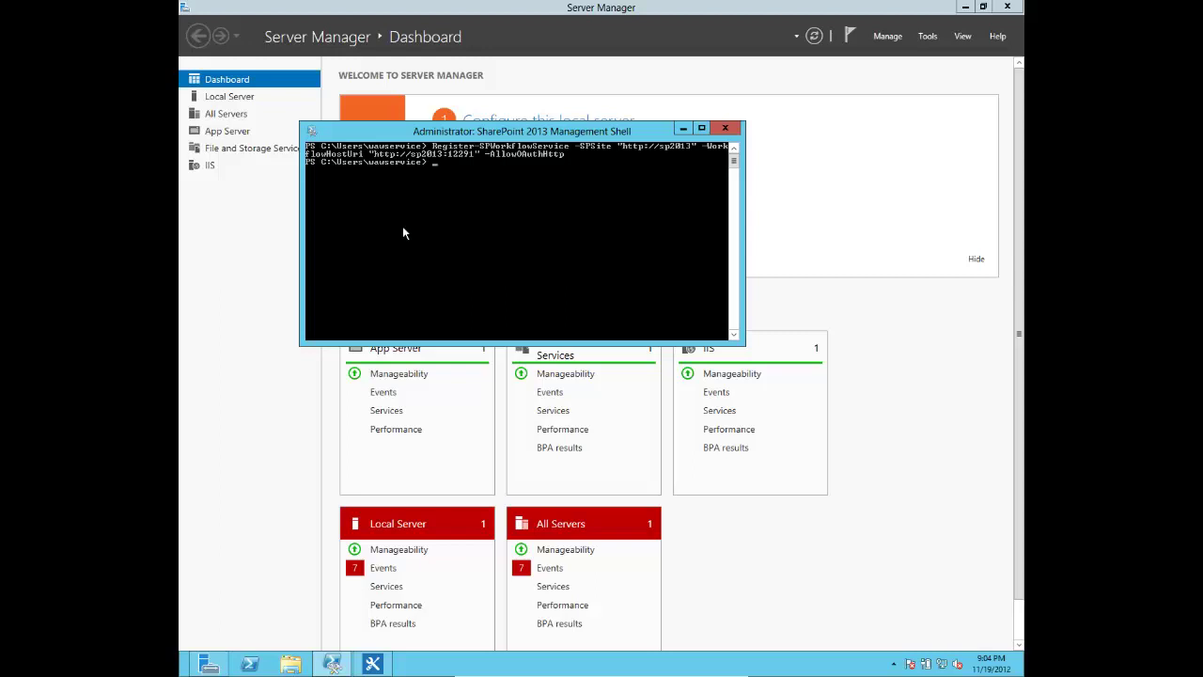
- Switch to SharePoint Designer and create a list workflow named "WF Test" on the Documents library, using the SharePoint 2013 Workflow platform
{"action": "left_click", "coordinate": [372, 664]}
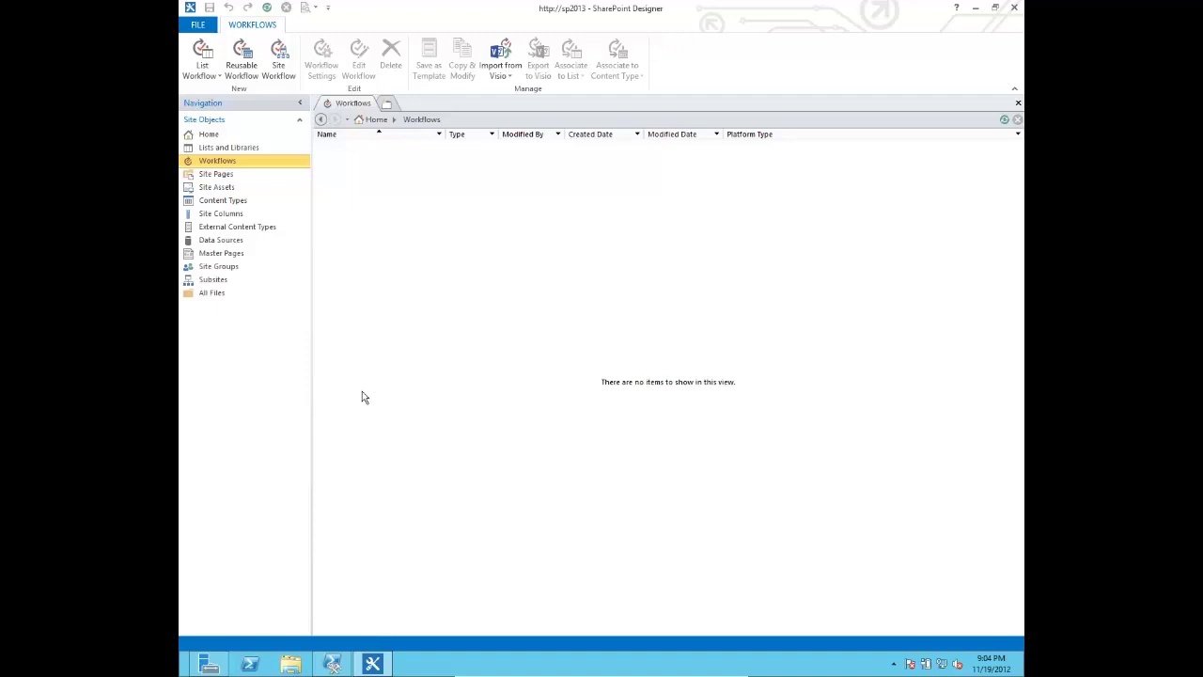
{"action": "left_click", "coordinate": [202, 62]}
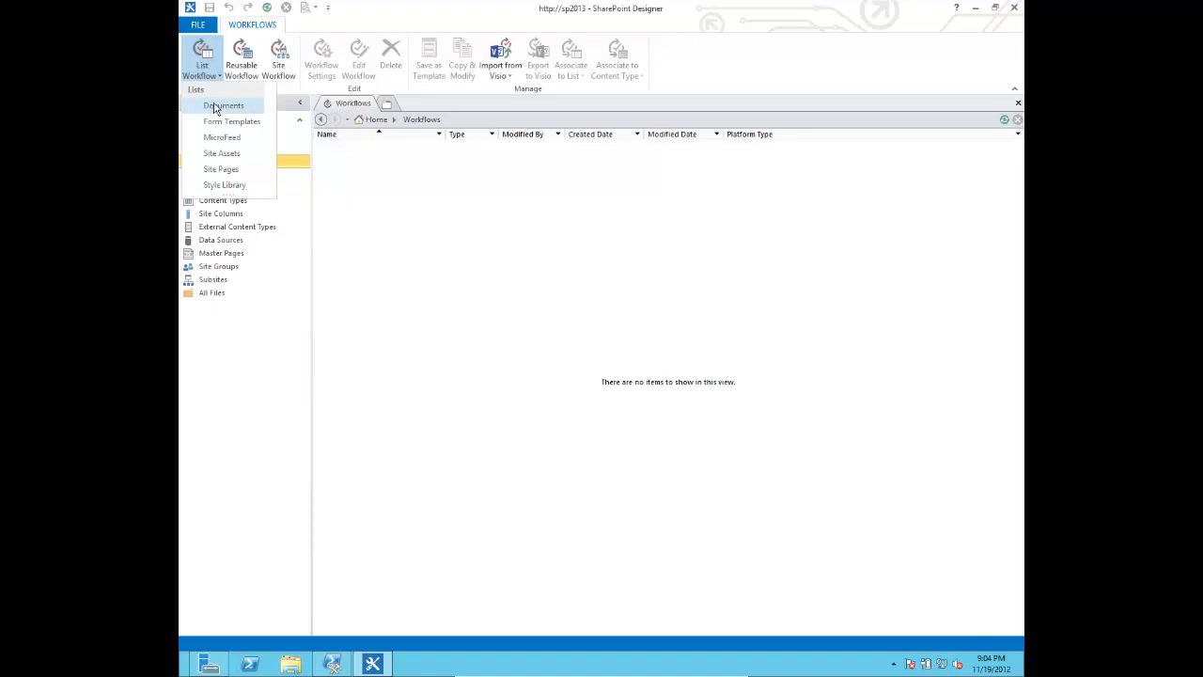
{"action": "left_click", "coordinate": [213, 103]}
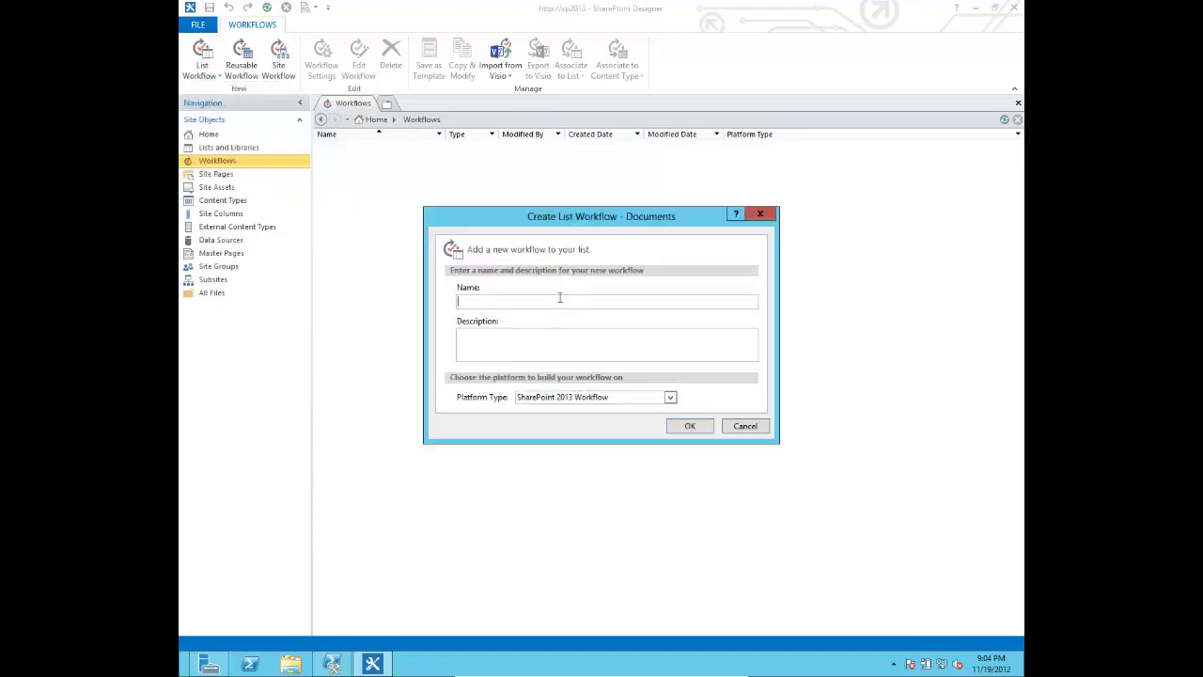
{"action": "type", "text": "WF Test"}
{"action": "left_click", "coordinate": [687, 425]}
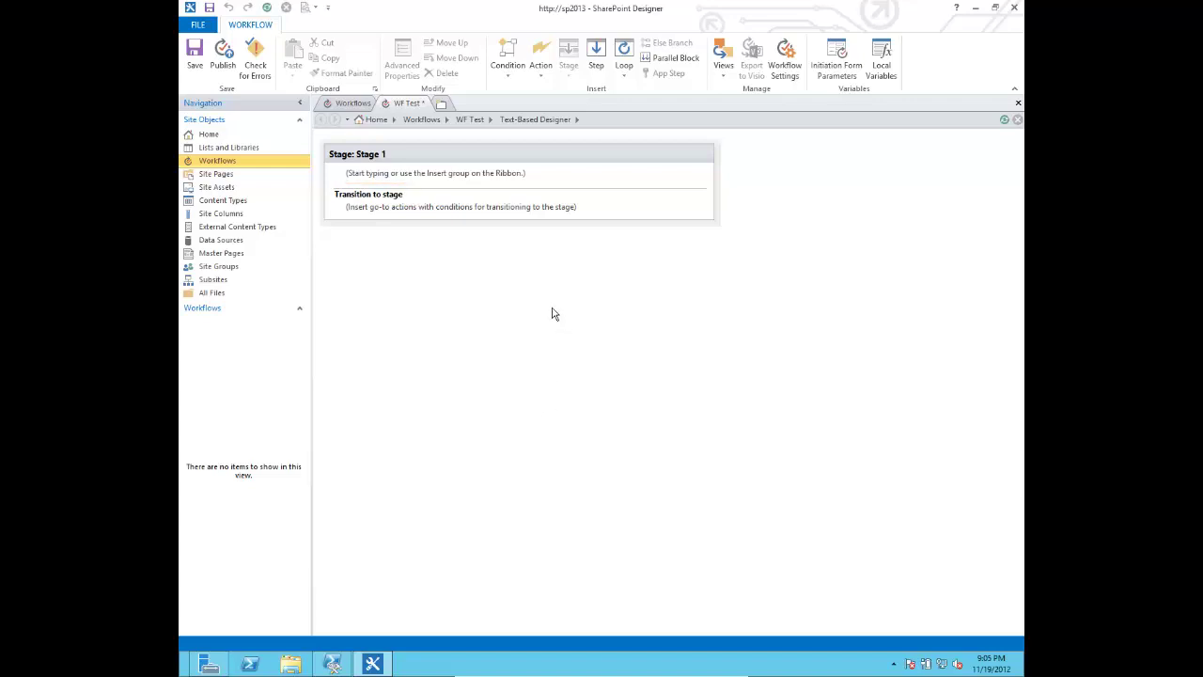
- Insert a Log to History List action into Stage 1 of the workflow
{"action": "left_click", "coordinate": [484, 153]}
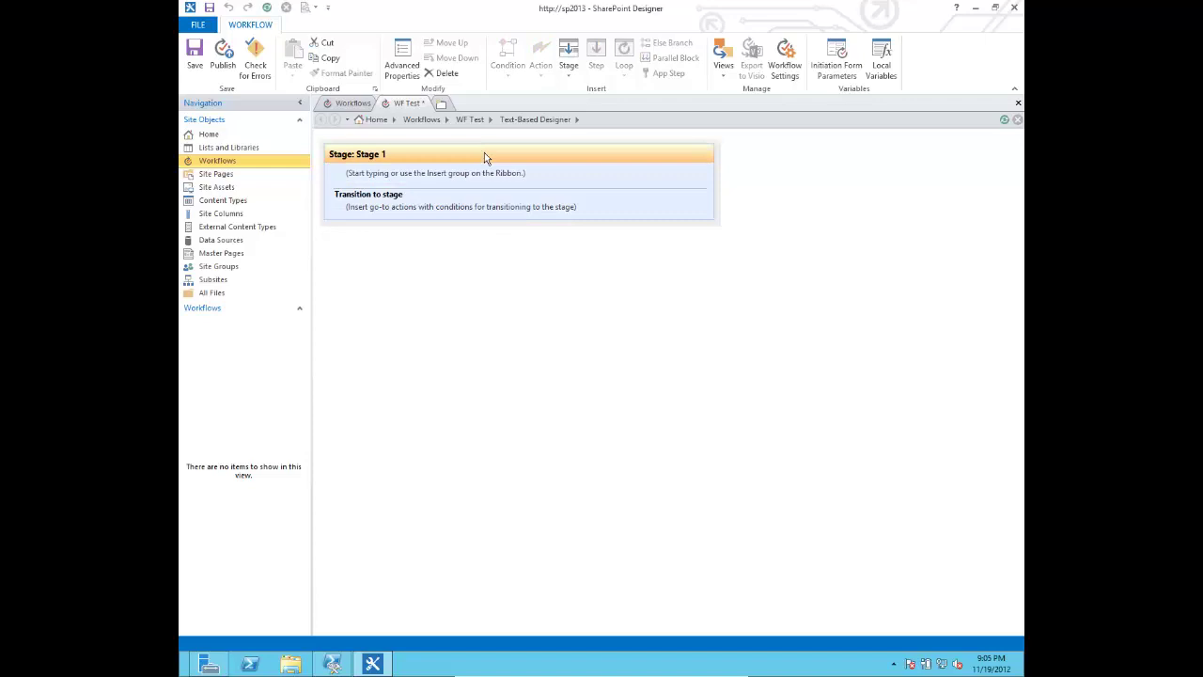
{"action": "left_click", "coordinate": [426, 177]}
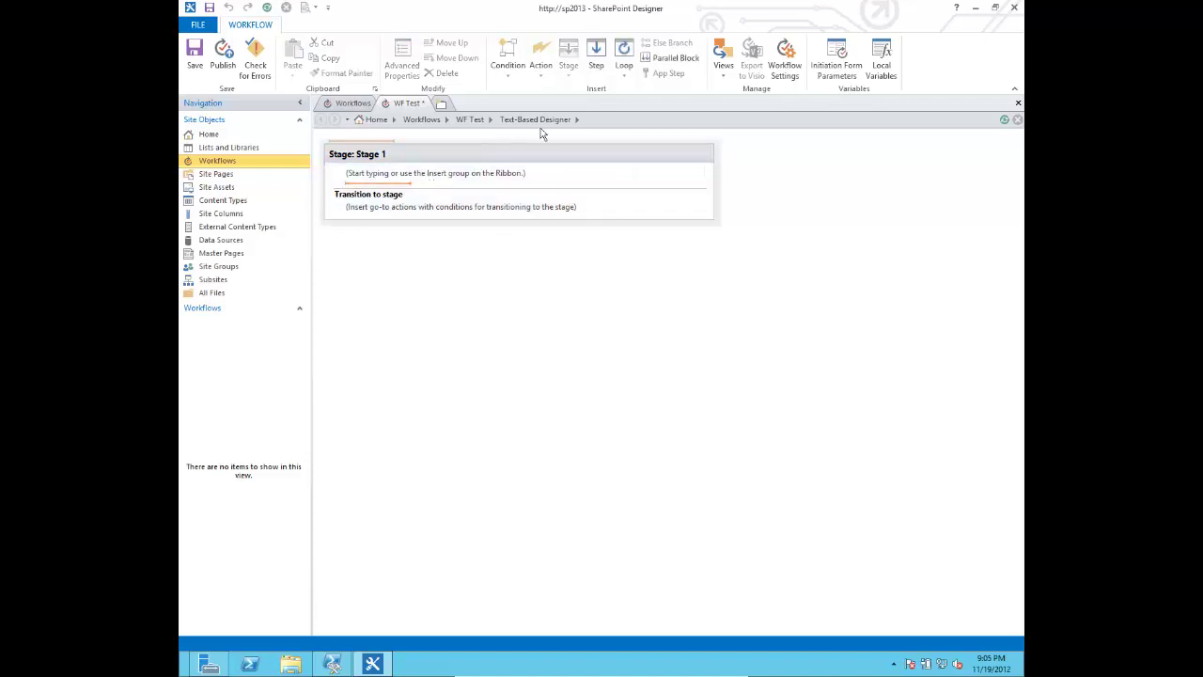
{"action": "left_click", "coordinate": [540, 58]}
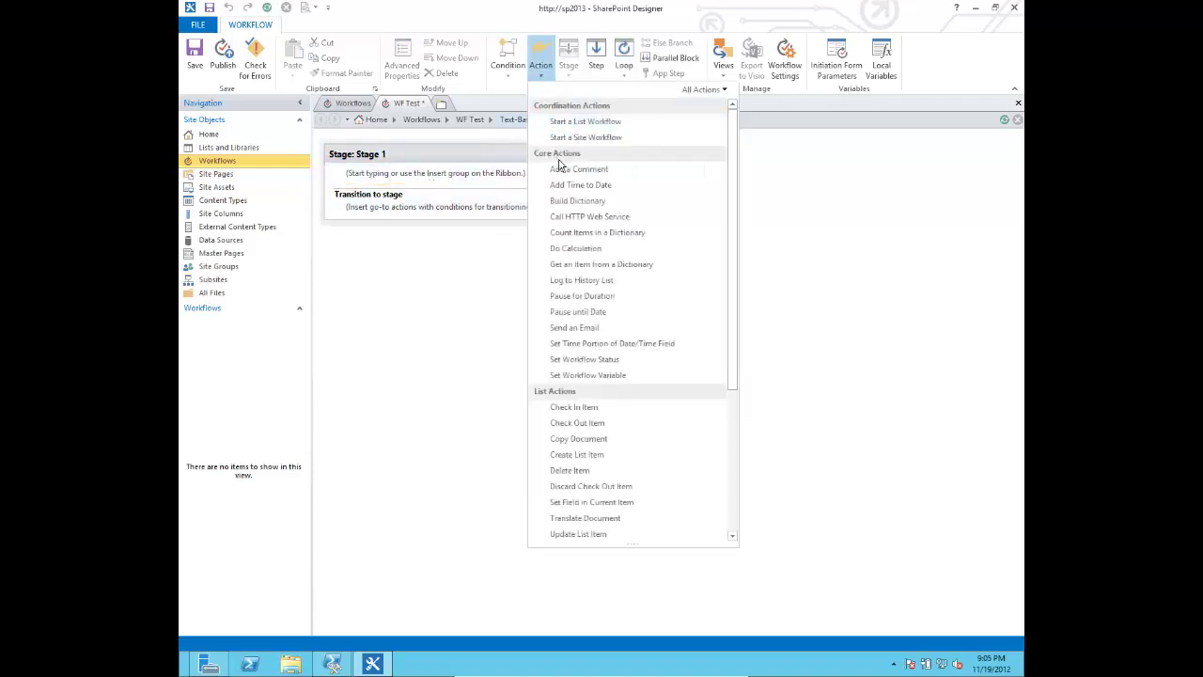
{"action": "left_click", "coordinate": [581, 280]}
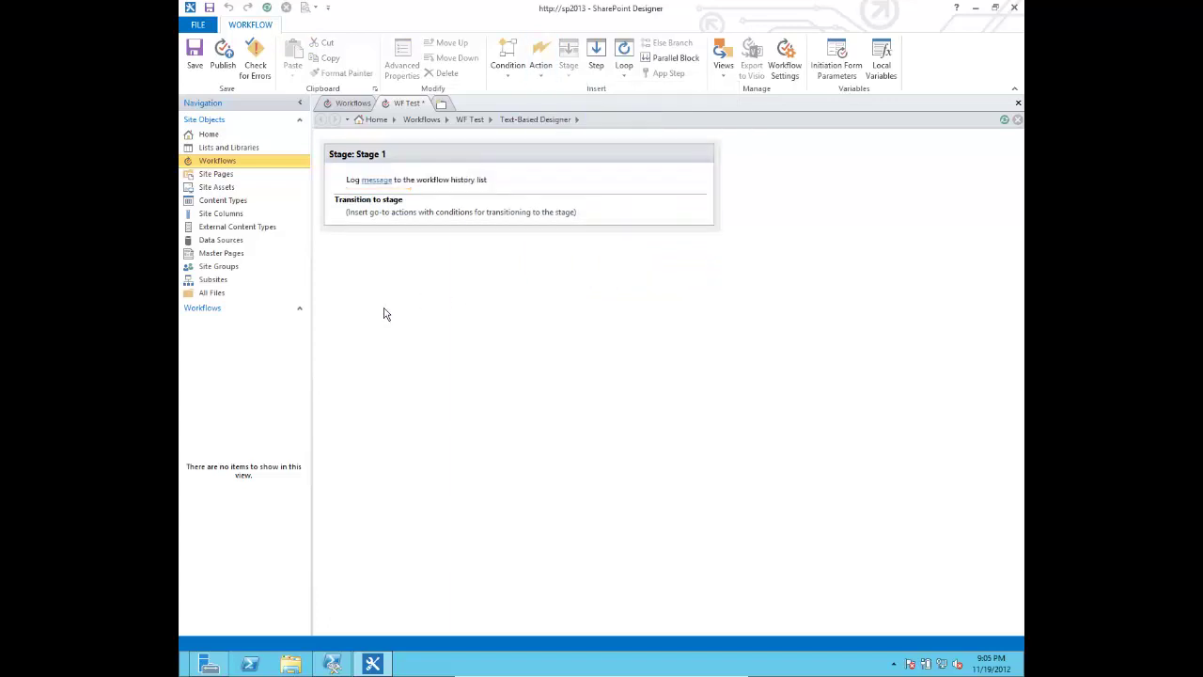
- Begin the log message with "WF worked for" followed by a lookup of the current item's Modified By field
{"action": "left_click", "coordinate": [377, 181]}
{"action": "left_click", "coordinate": [425, 179]}
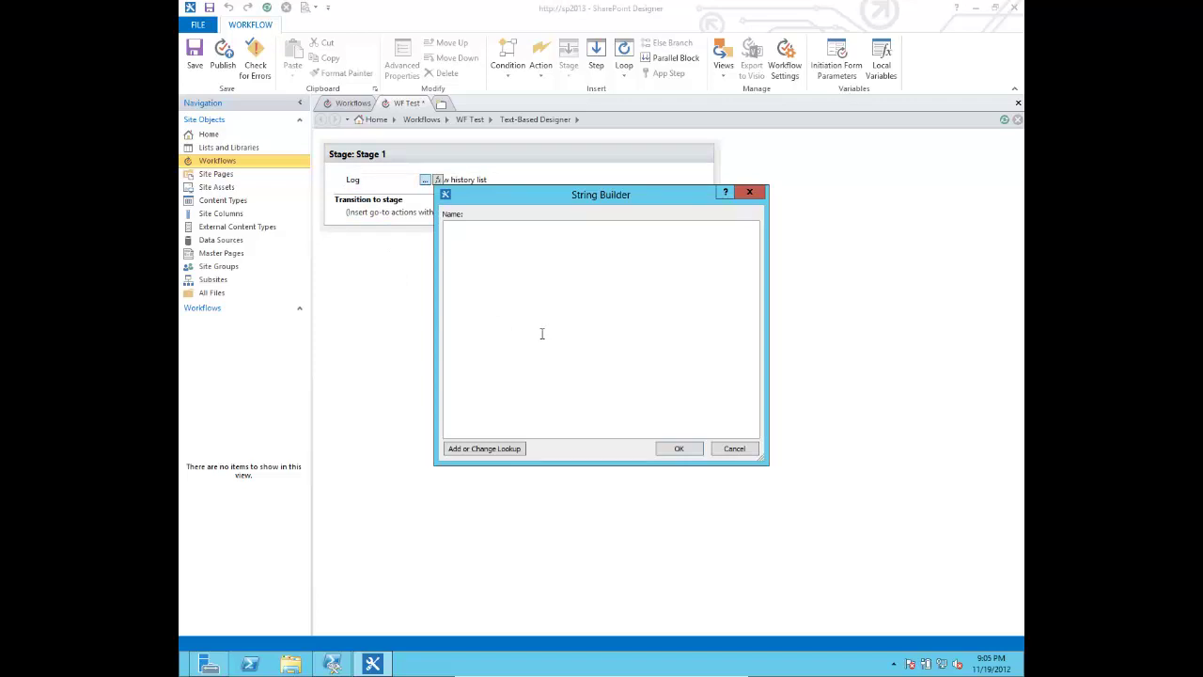
{"action": "type", "text": "WF worked for"}
{"action": "left_click", "coordinate": [503, 449]}
{"action": "left_click", "coordinate": [670, 336]}
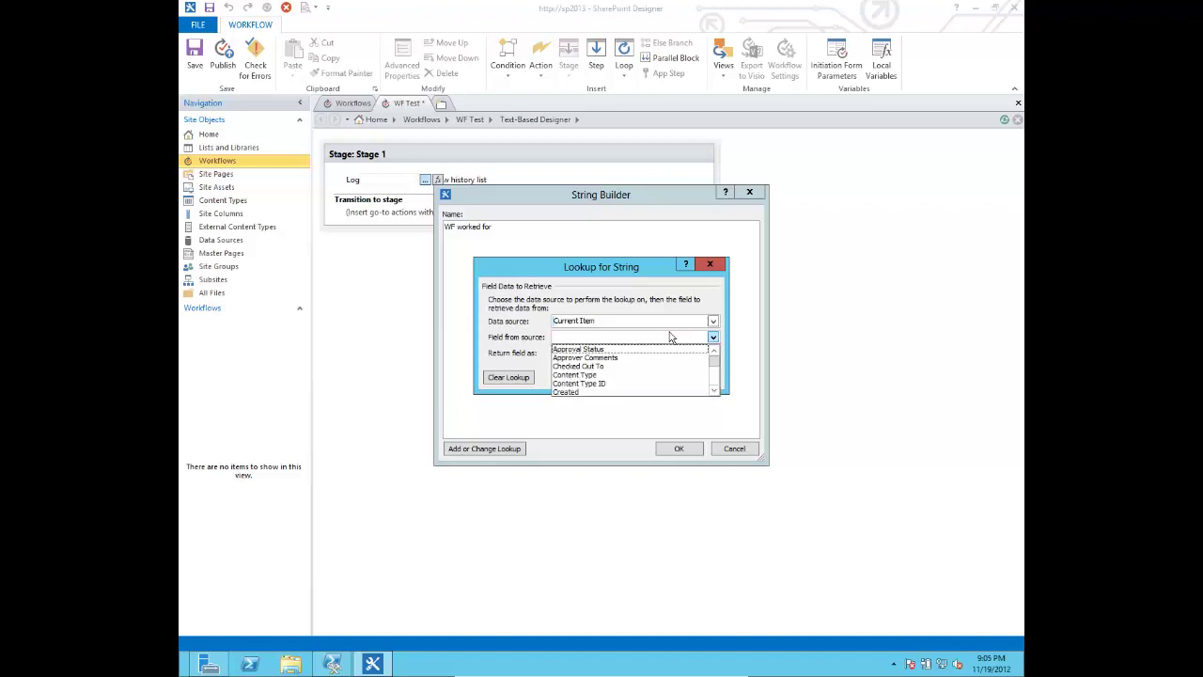
{"action": "scroll", "coordinate": [670, 337], "scroll_direction": "down", "scroll_amount": 5}
{"action": "key", "text": "Tab"}
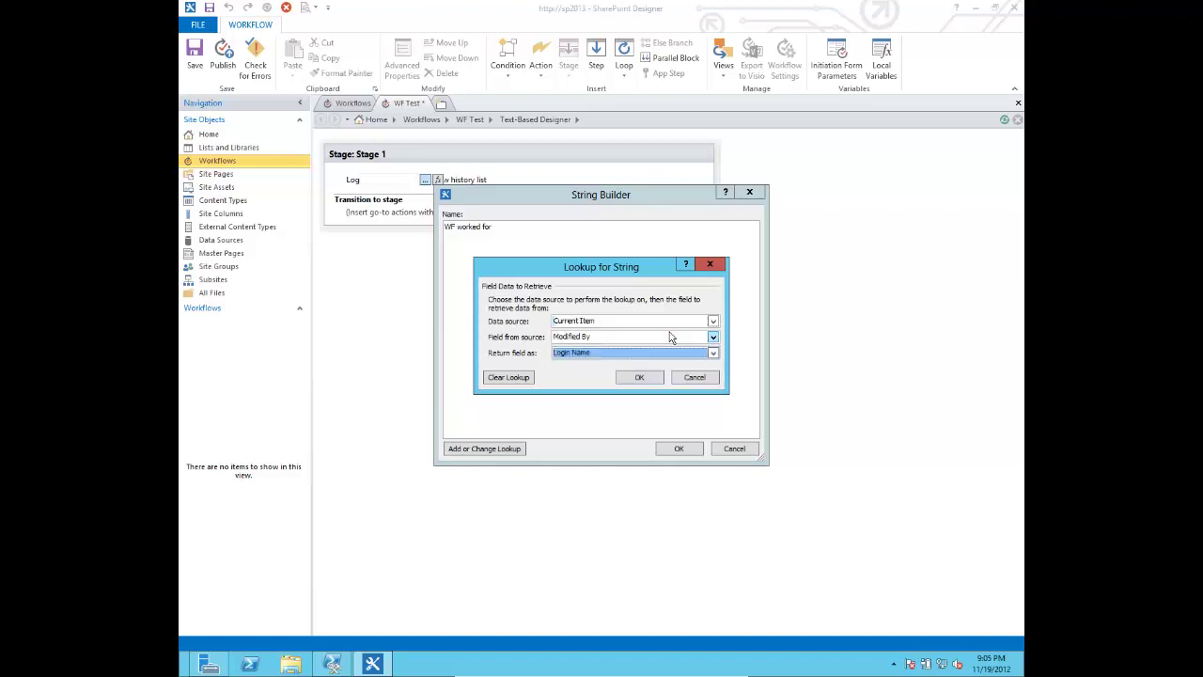
{"action": "scroll", "coordinate": [669, 352], "scroll_direction": "up", "scroll_amount": 1}
{"action": "scroll", "coordinate": [670, 353], "scroll_direction": "down", "scroll_amount": 2}
{"action": "scroll", "coordinate": [670, 353], "scroll_direction": "up", "scroll_amount": 3}
{"action": "left_click", "coordinate": [641, 377]}
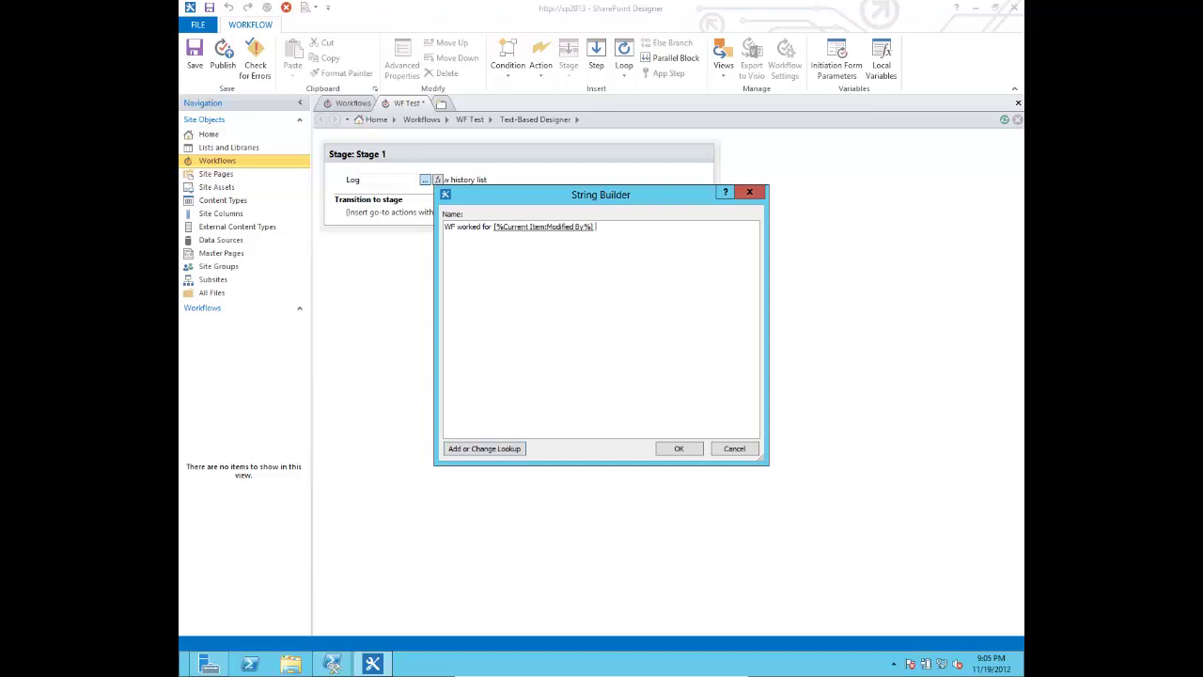
- Finish the log message with "on", a lookup of the current item's Modified field returned as ISO Formatted, and a closing period
{"action": "type", "text": "on"}
{"action": "left_click", "coordinate": [482, 450]}
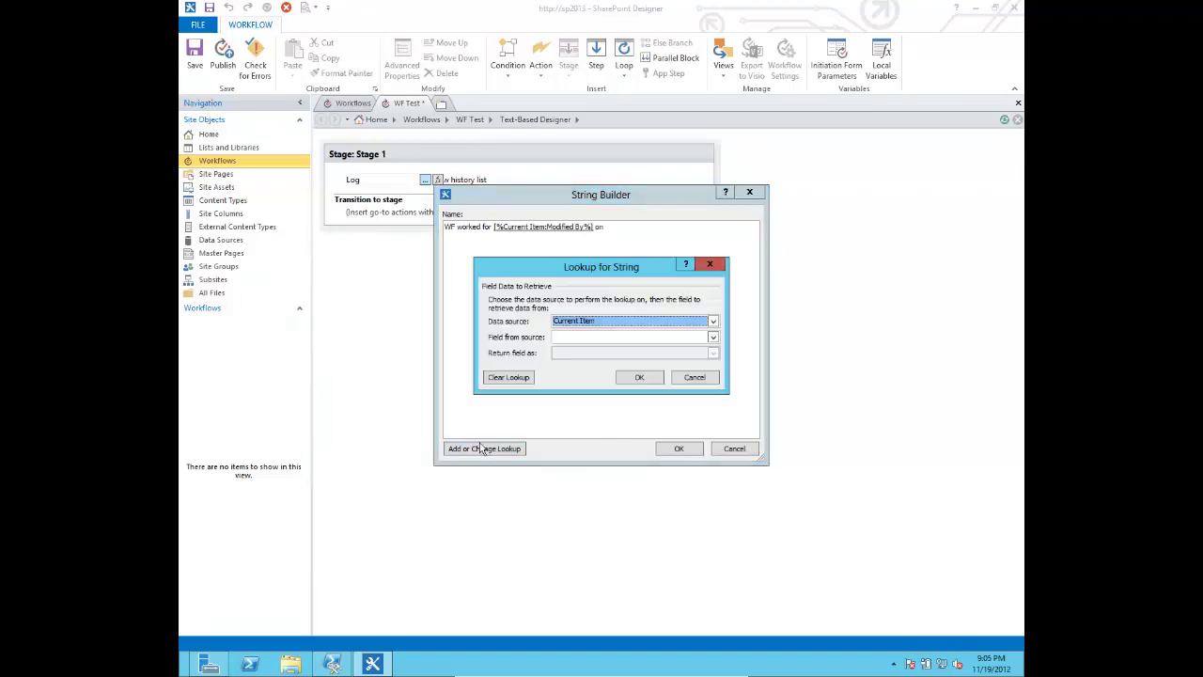
{"action": "key", "text": "Tab"}
{"action": "type", "text": "Modified"}
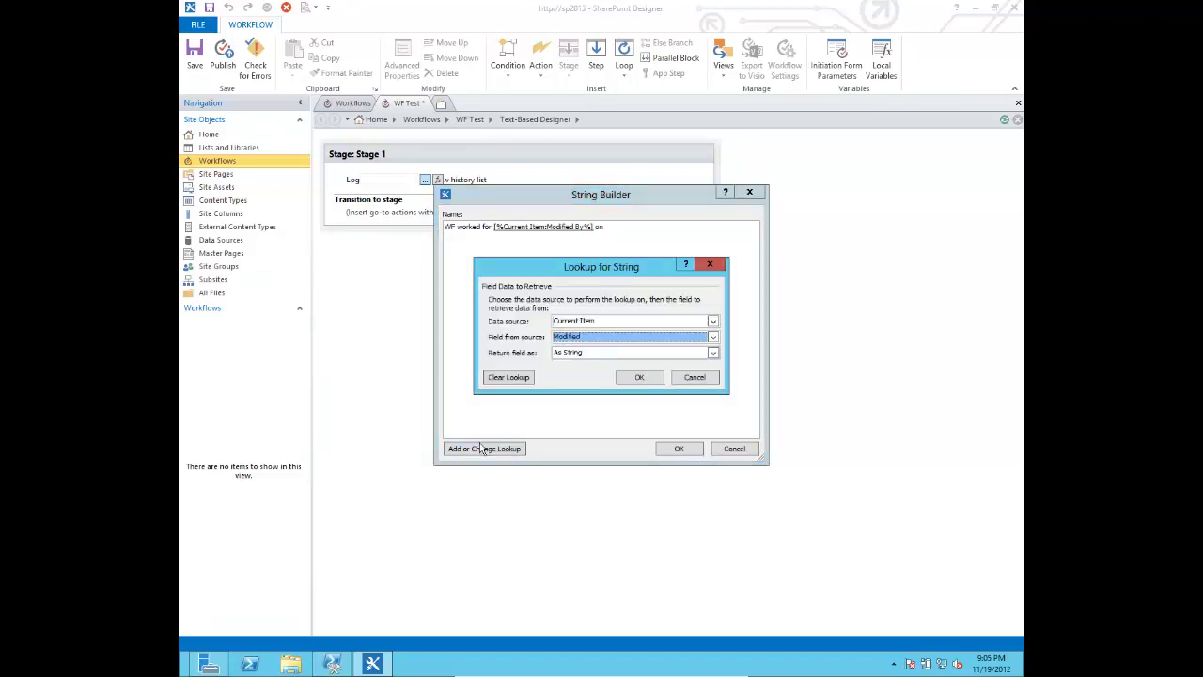
{"action": "key", "text": "Tab"}
{"action": "key", "text": "Down"}
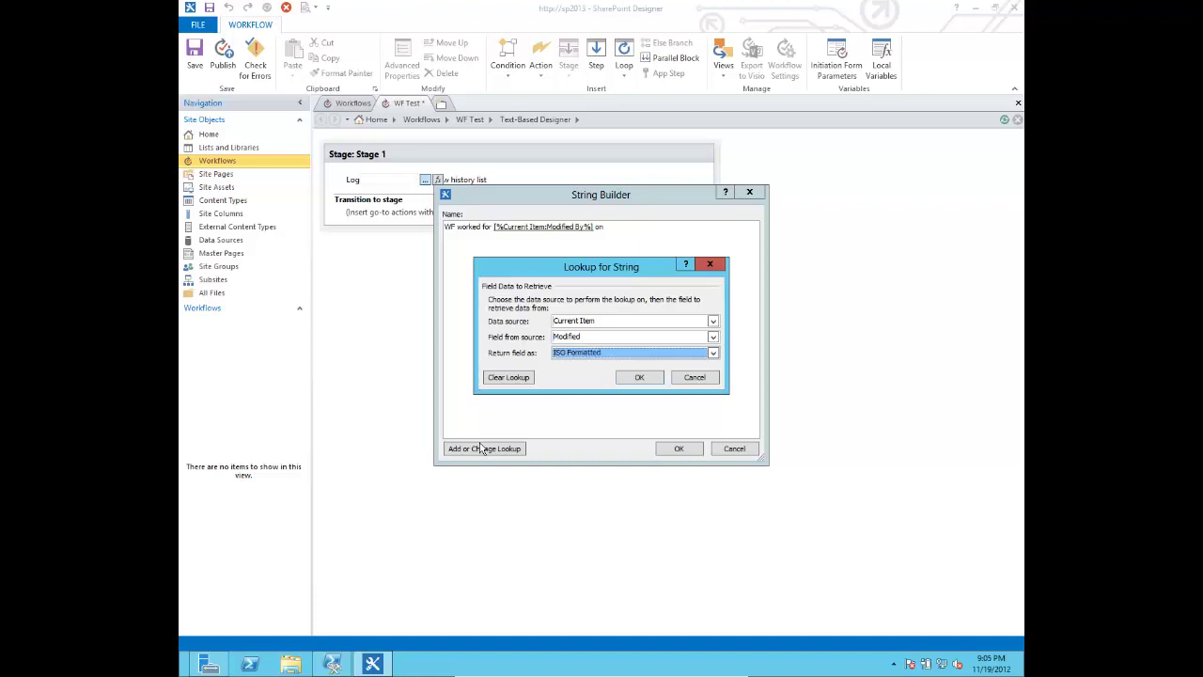
{"action": "key", "text": "Return"}
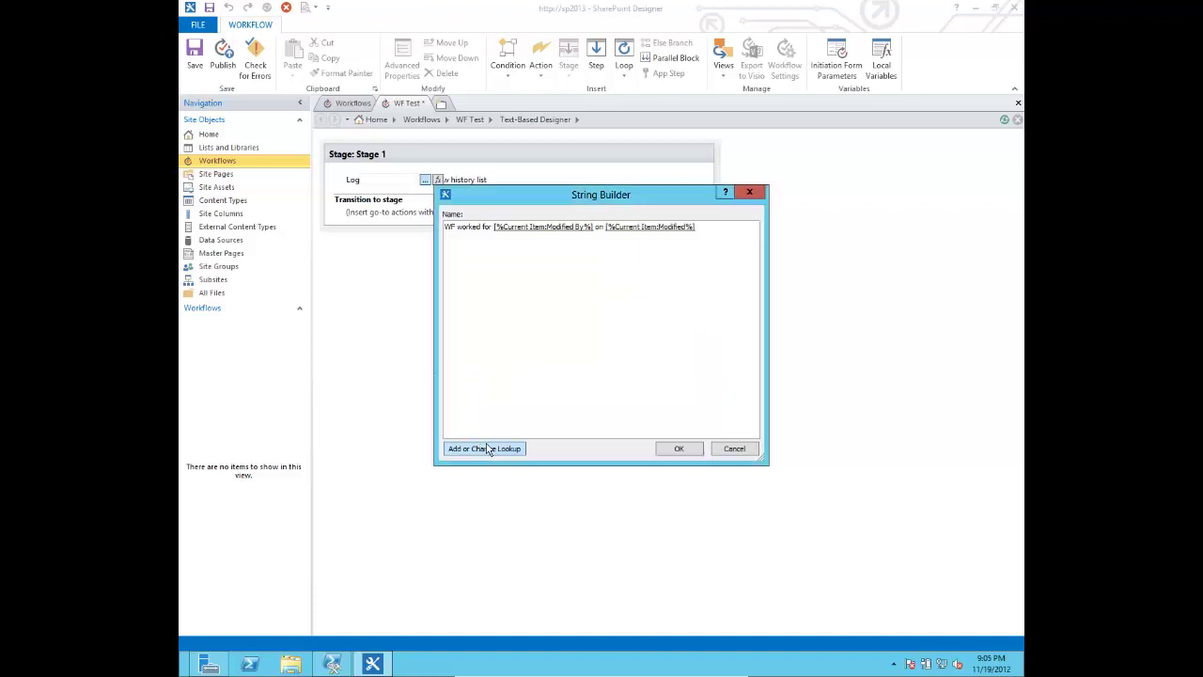
{"action": "type", "text": "."}
{"action": "left_click", "coordinate": [679, 448]}
- Add a stage transition that goes to End of Workflow, and save the workflow
{"action": "left_click", "coordinate": [384, 222]}
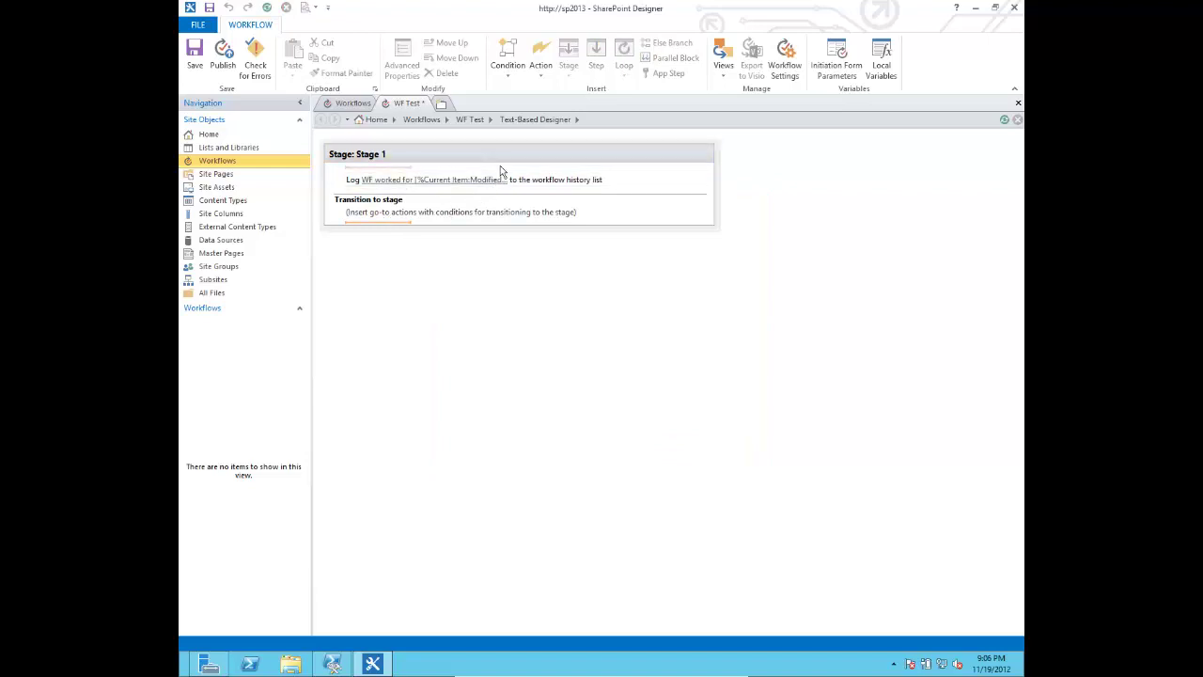
{"action": "left_click", "coordinate": [406, 219]}
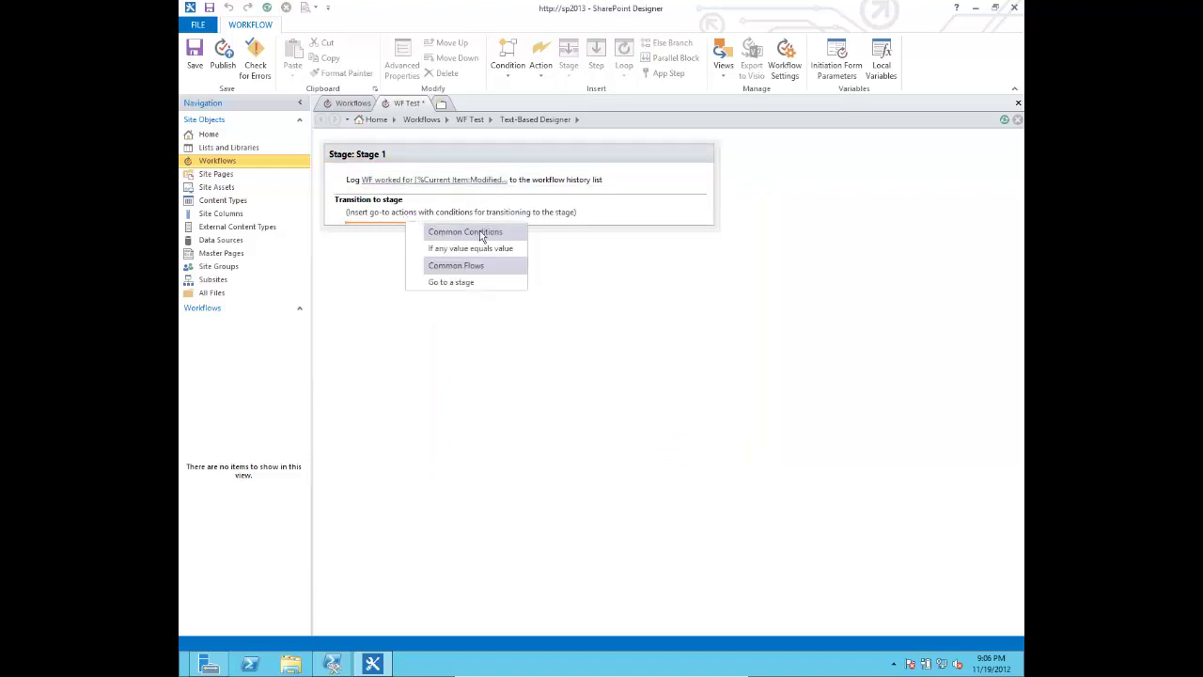
{"action": "left_click", "coordinate": [451, 283]}
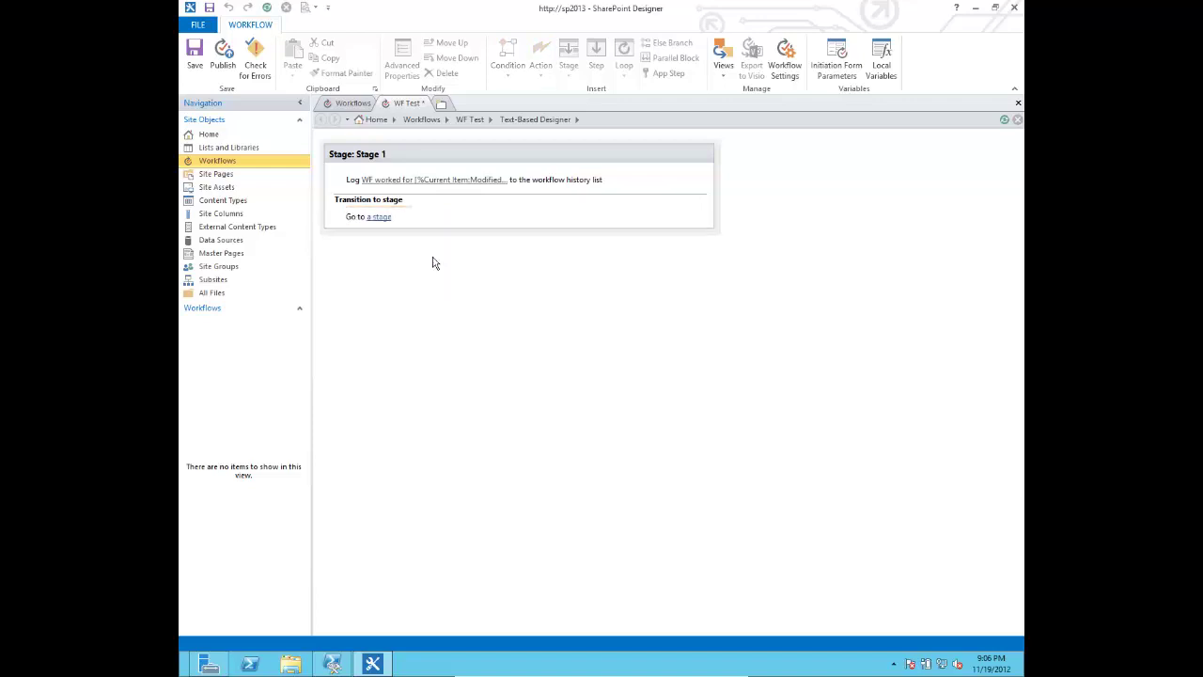
{"action": "left_click", "coordinate": [382, 219]}
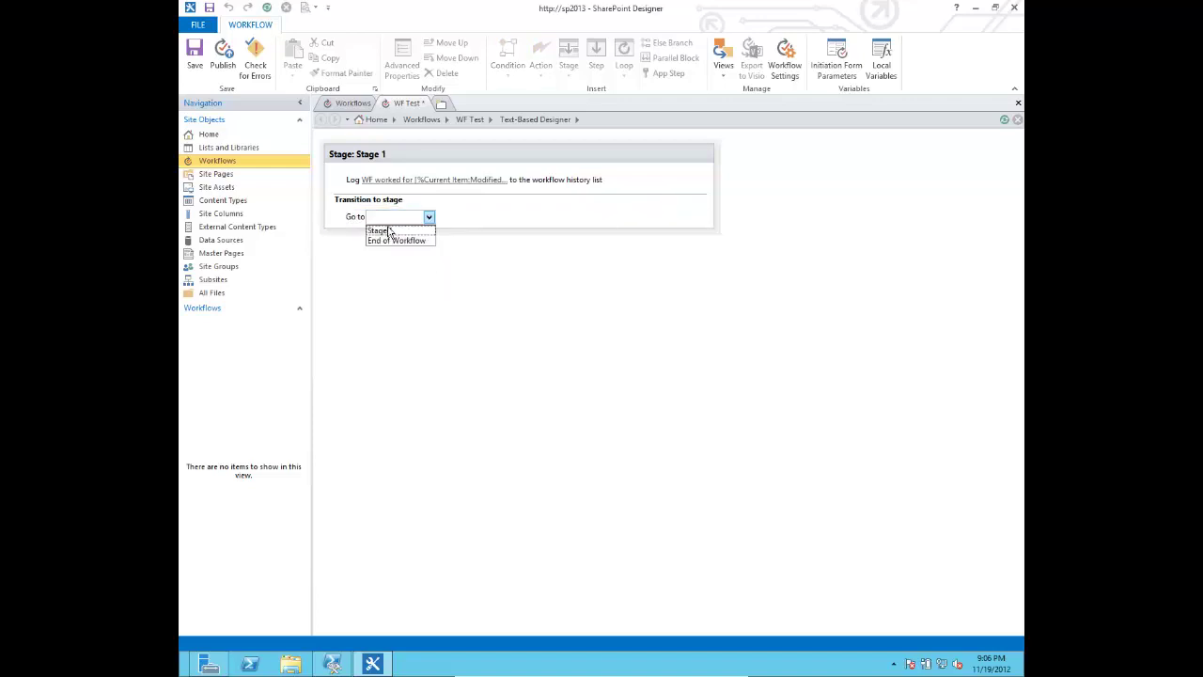
{"action": "left_click", "coordinate": [390, 241]}
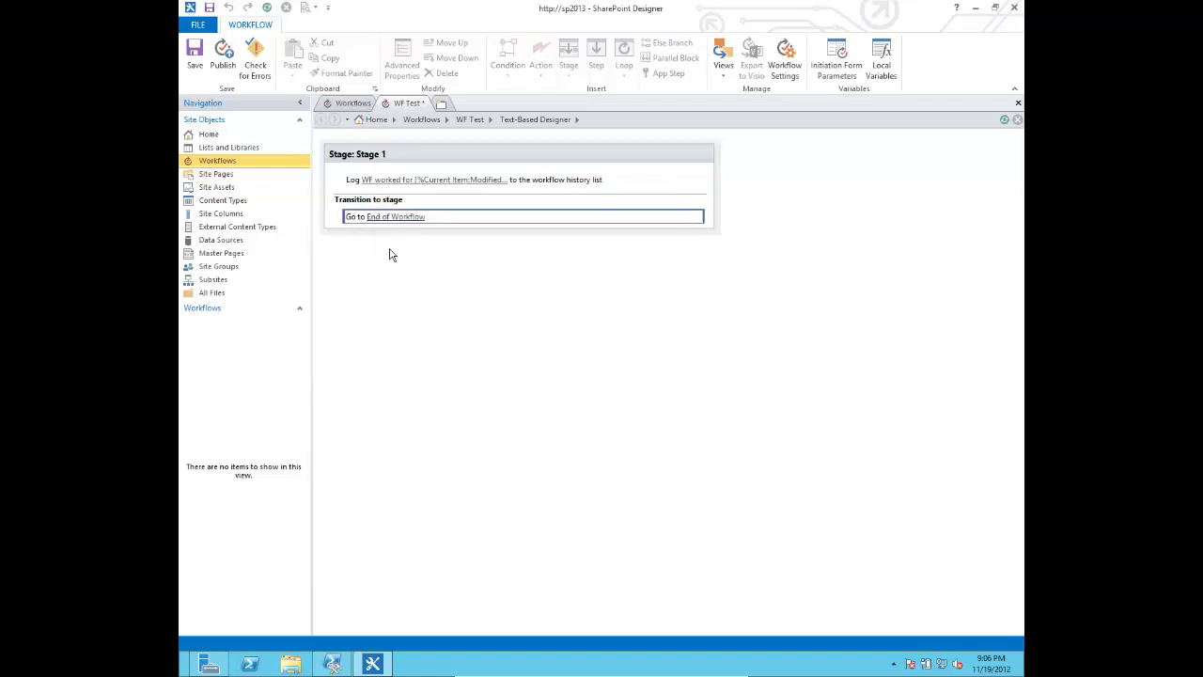
{"action": "left_click", "coordinate": [209, 69]}
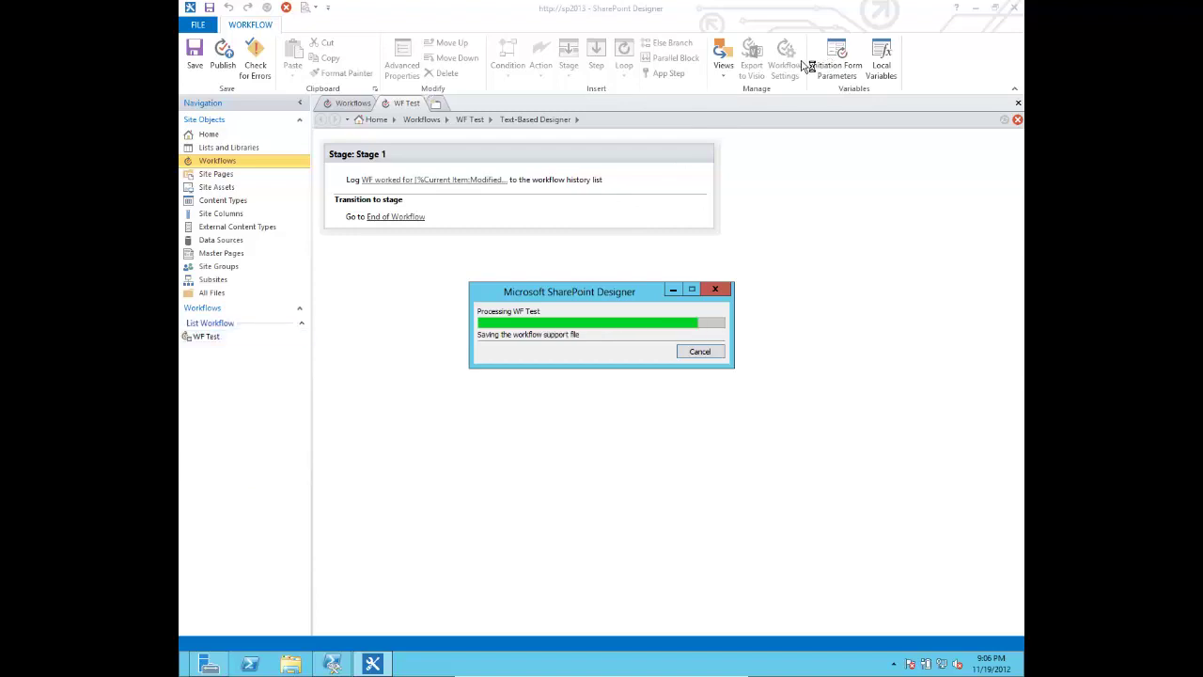
- In the workflow settings, enable manual start and automatic start on item creation and on item change, and publish the workflow
{"action": "left_click", "coordinate": [787, 61]}
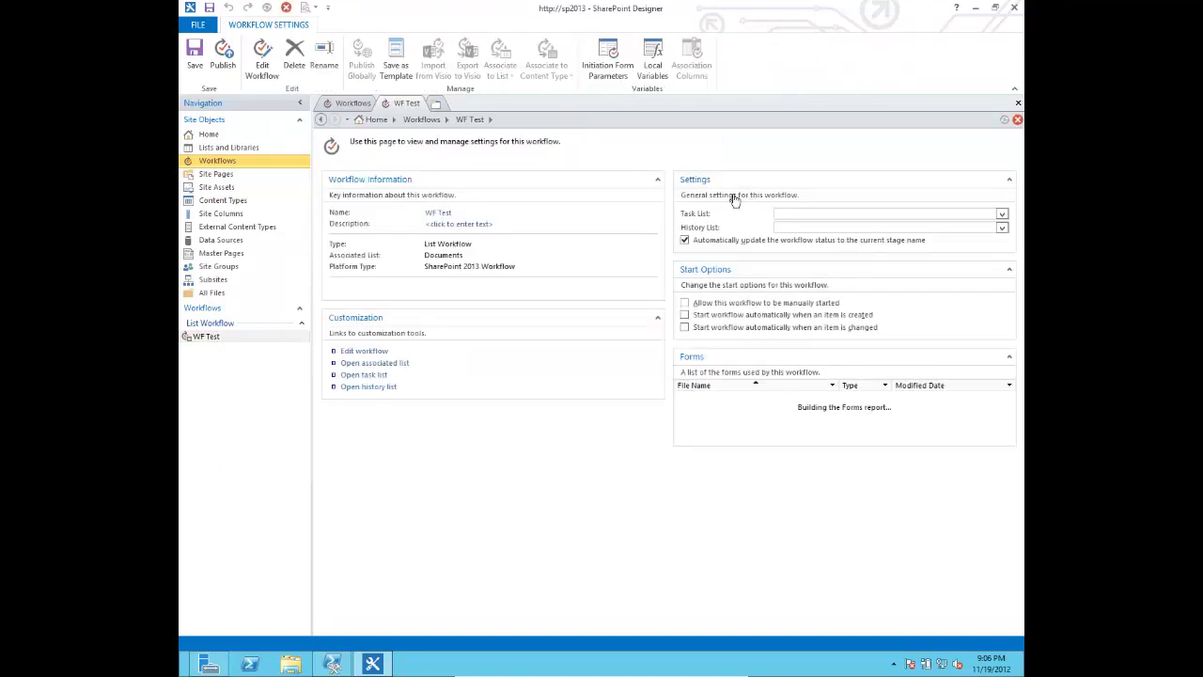
{"action": "left_click", "coordinate": [685, 315]}
{"action": "left_click", "coordinate": [685, 327]}
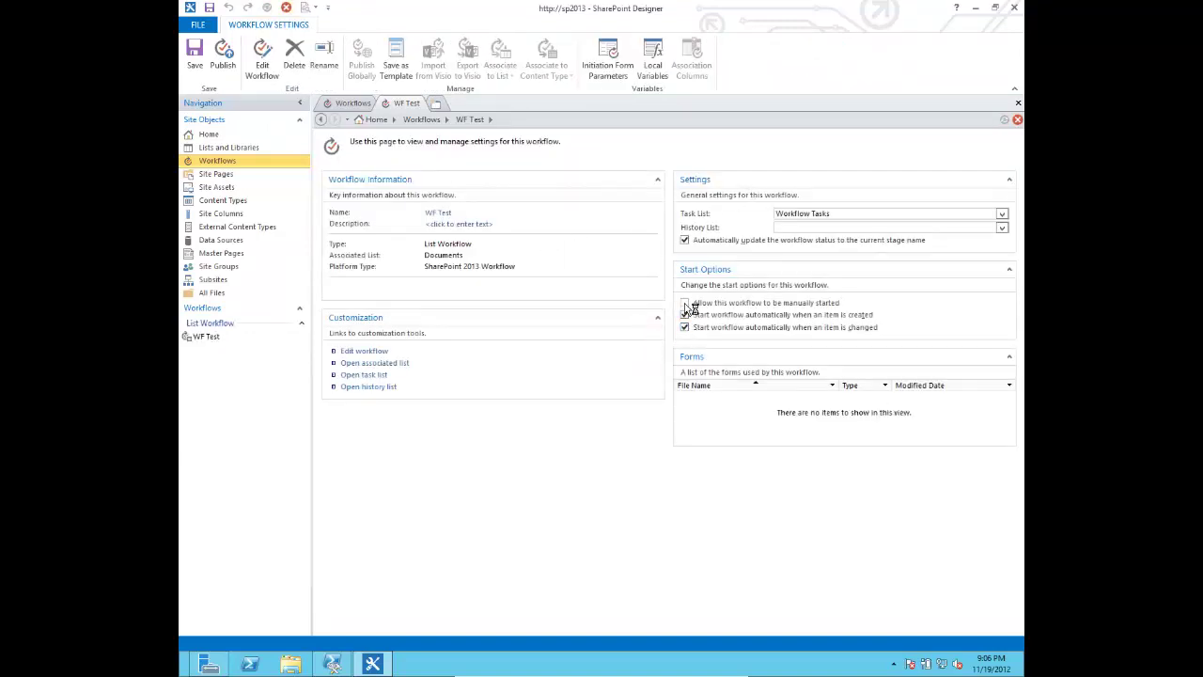
{"action": "left_click", "coordinate": [685, 302]}
{"action": "left_click", "coordinate": [685, 327]}
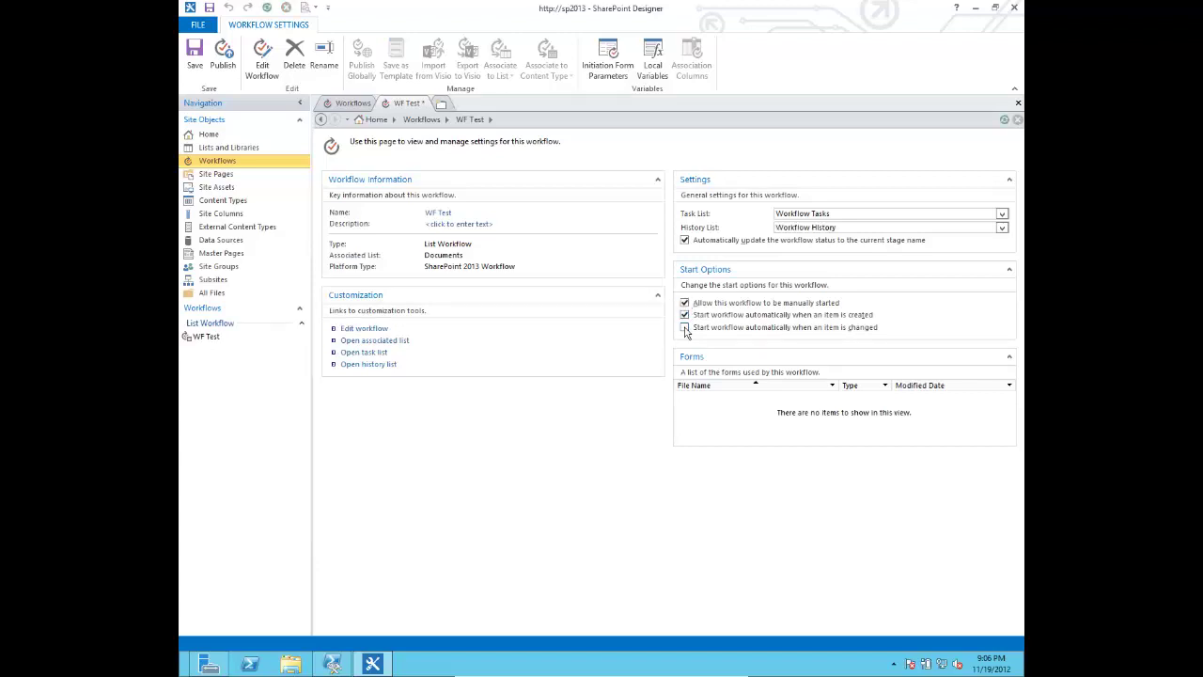
{"action": "left_click", "coordinate": [685, 327]}
{"action": "left_click", "coordinate": [226, 70]}
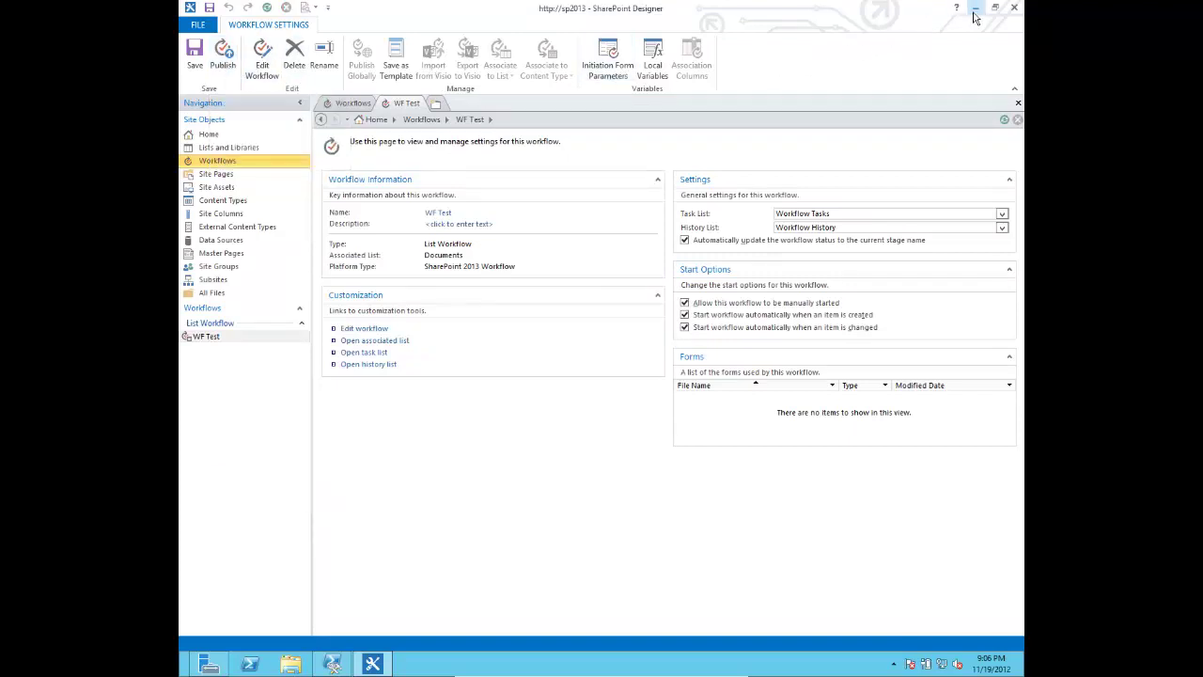
- Lock the current Windows session and sign in with the other user's account by entering the account password
{"action": "key", "text": "super"}
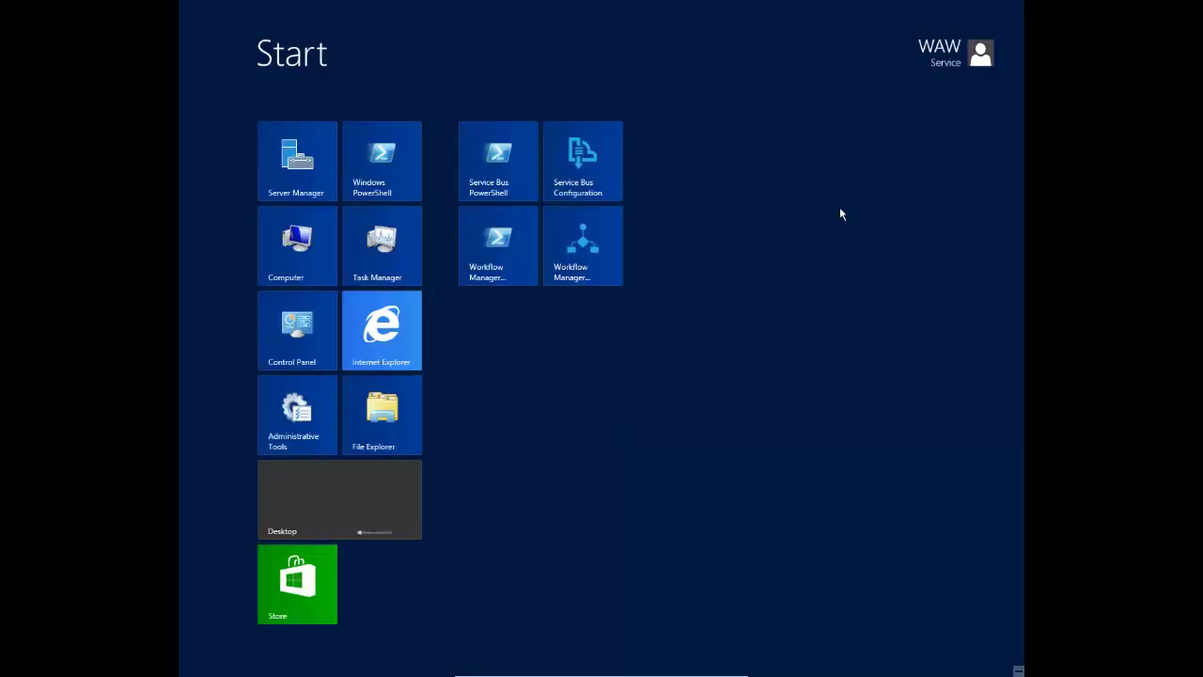
{"action": "left_click", "coordinate": [954, 64]}
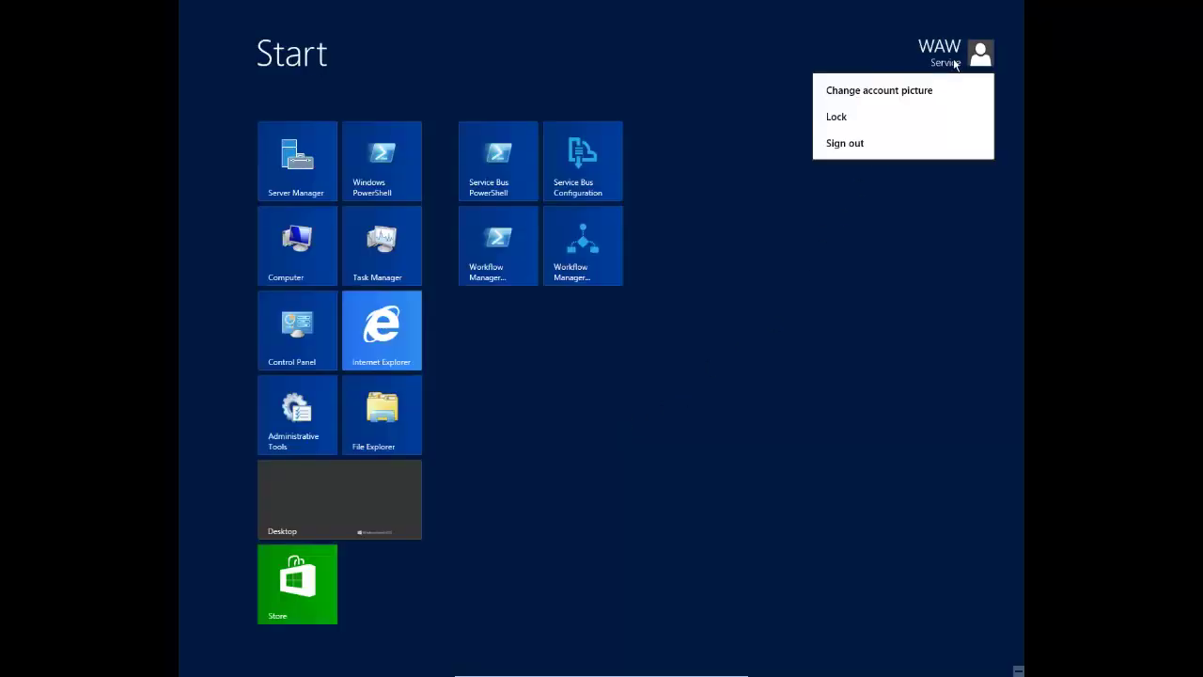
{"action": "left_click", "coordinate": [930, 116]}
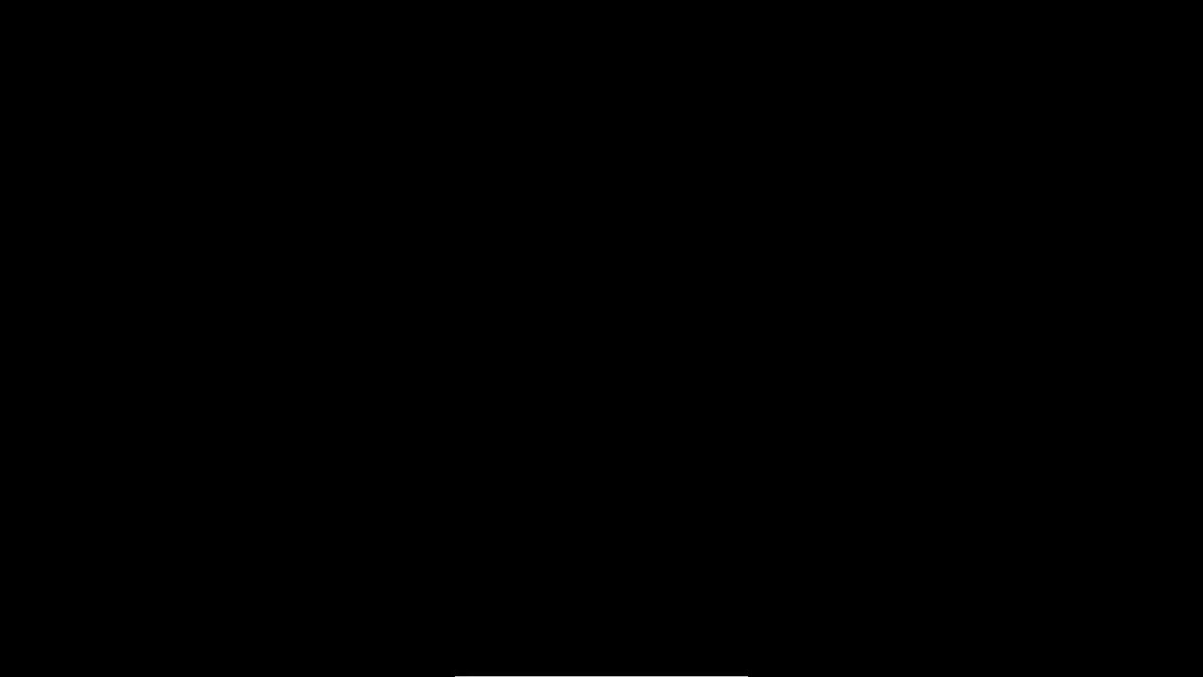
{"action": "key", "text": "ctrl+alt+Delete"}
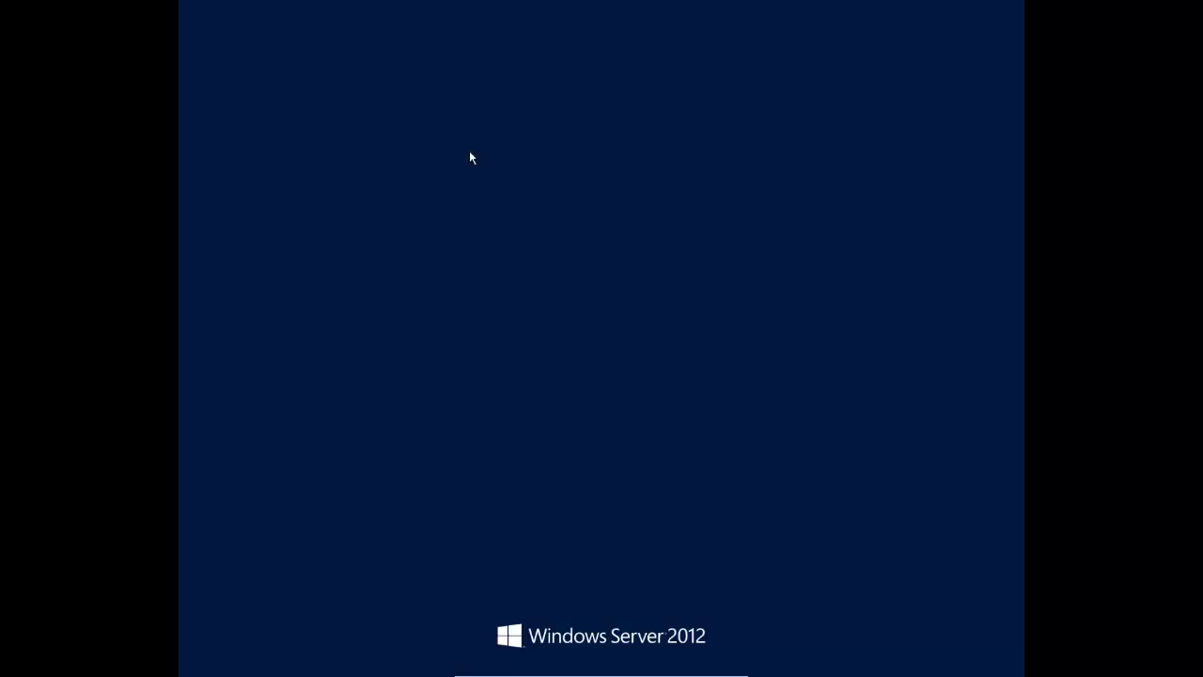
{"action": "left_click", "coordinate": [457, 265]}
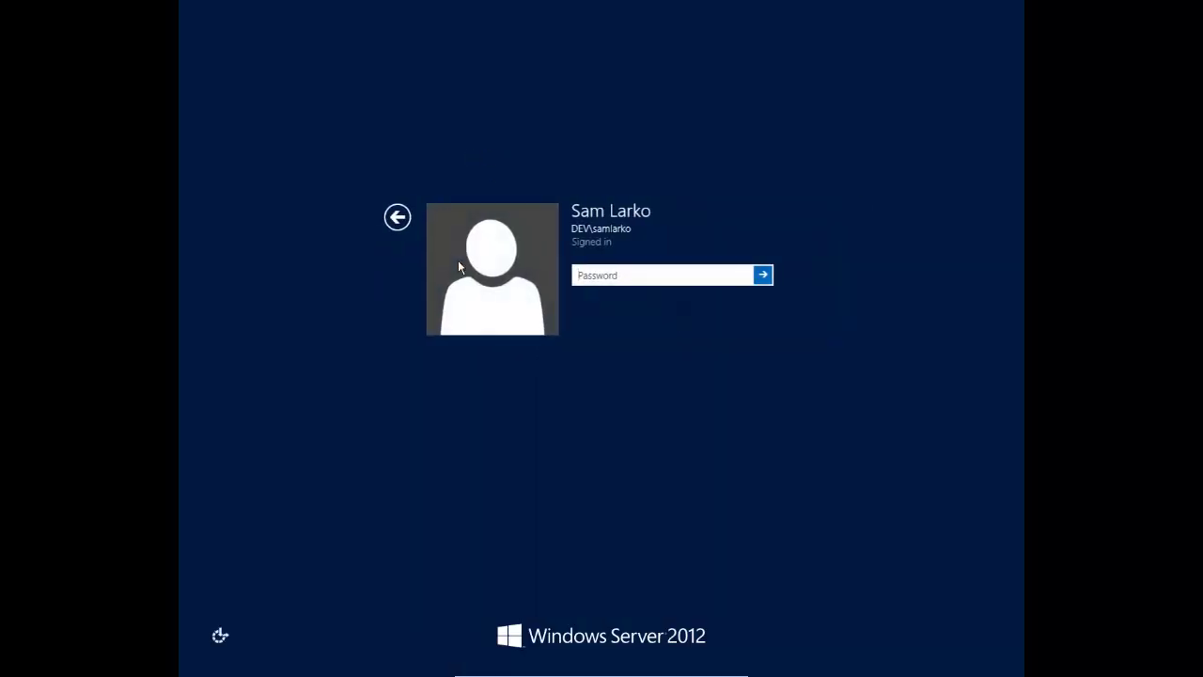
{"action": "type", "text": "*********"}
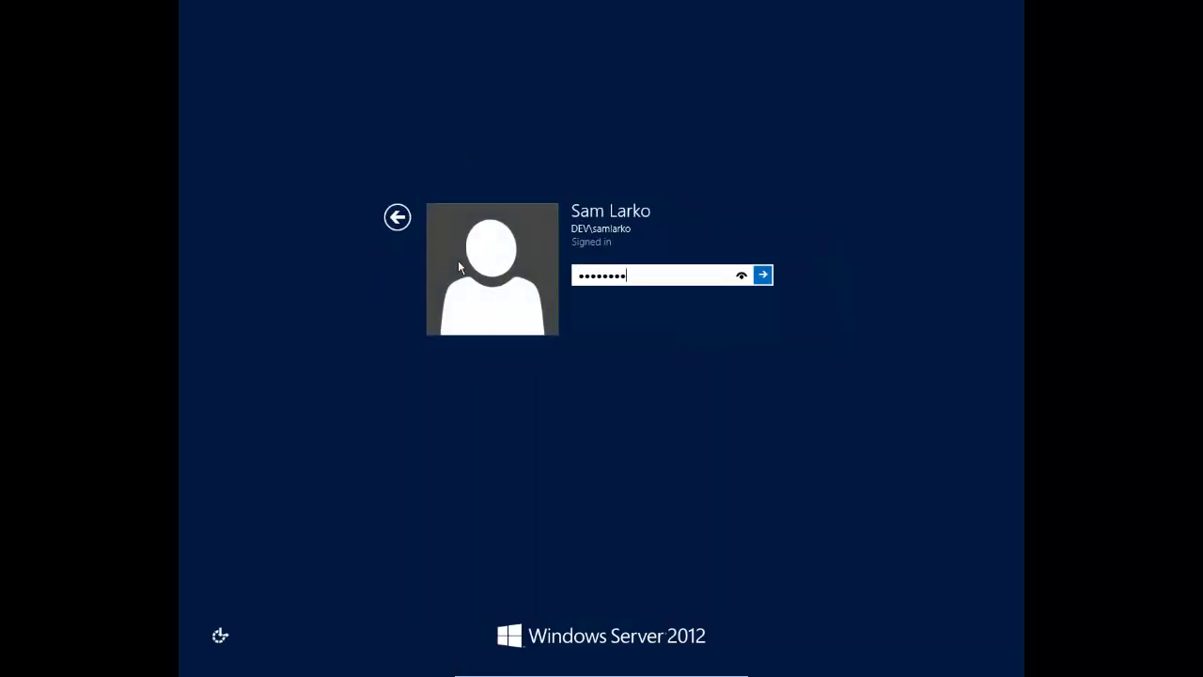
{"action": "key", "text": "Return"}
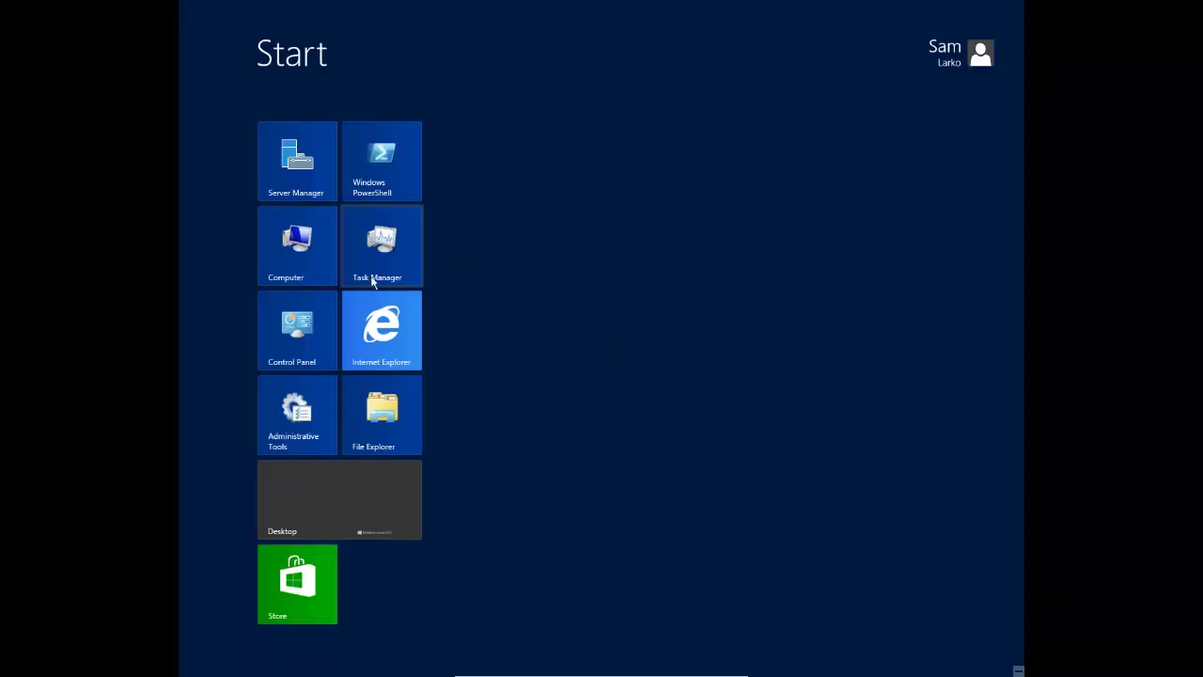
- Switch to the SharePoint site in Internet Explorer and upload testDoc.txt from the local Documents folder to its Documents library
{"action": "key", "text": "alt+Tab"}
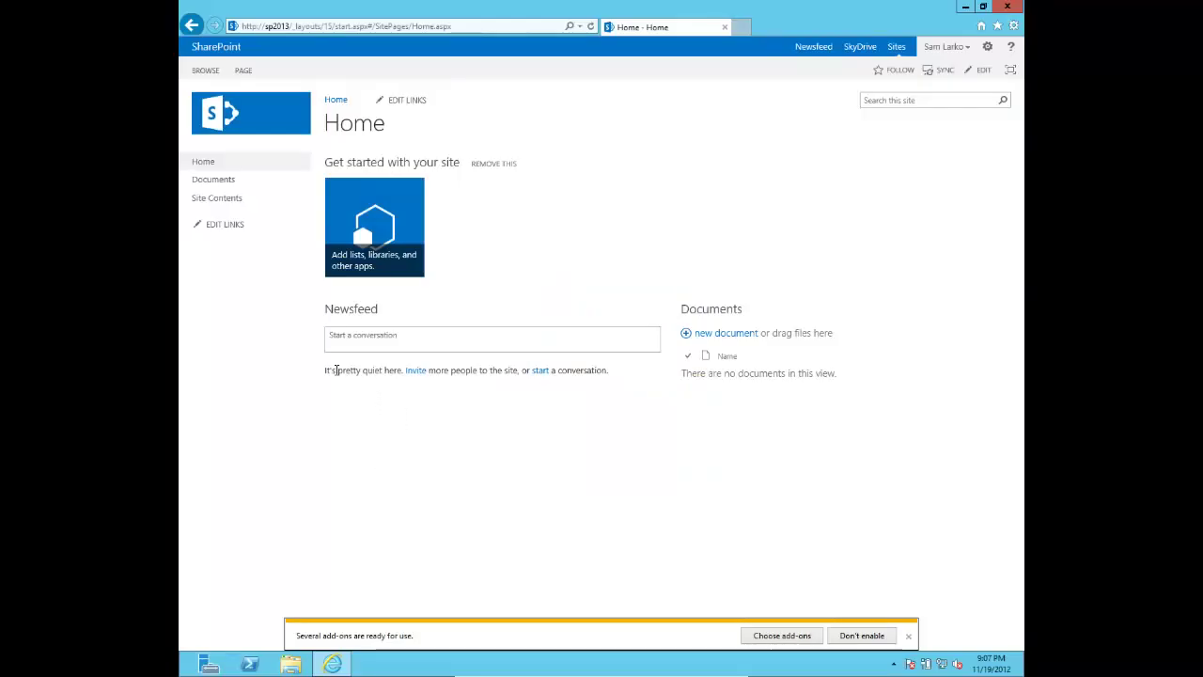
{"action": "left_click", "coordinate": [236, 183]}
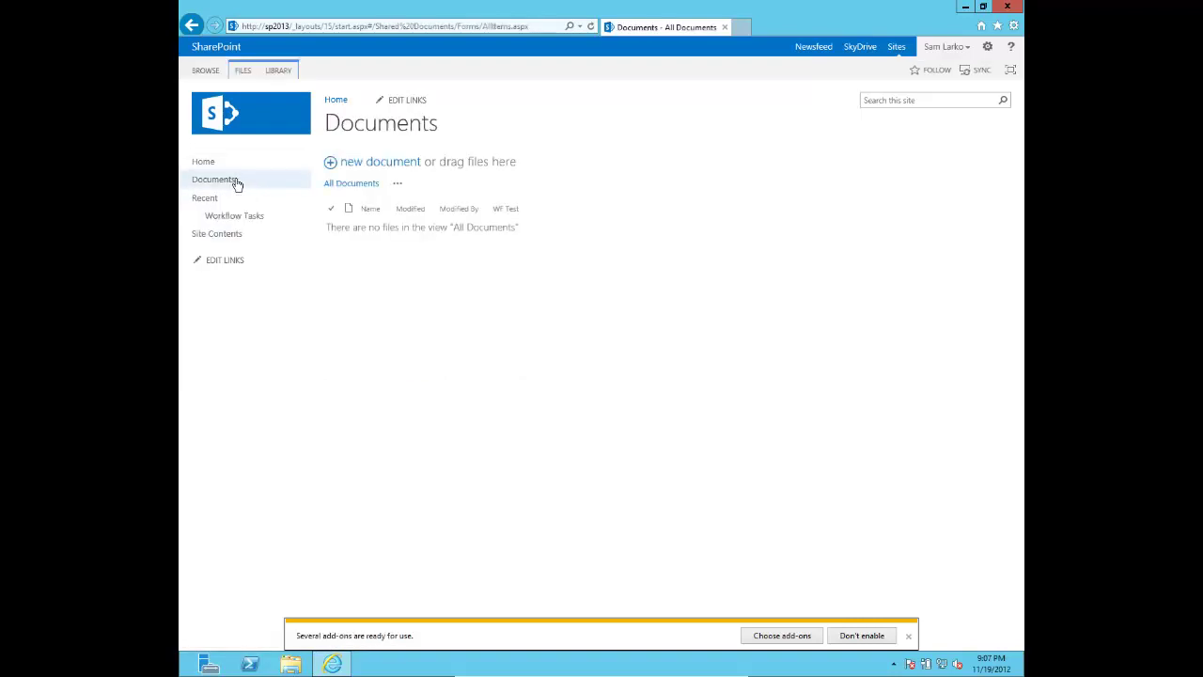
{"action": "left_click", "coordinate": [365, 163]}
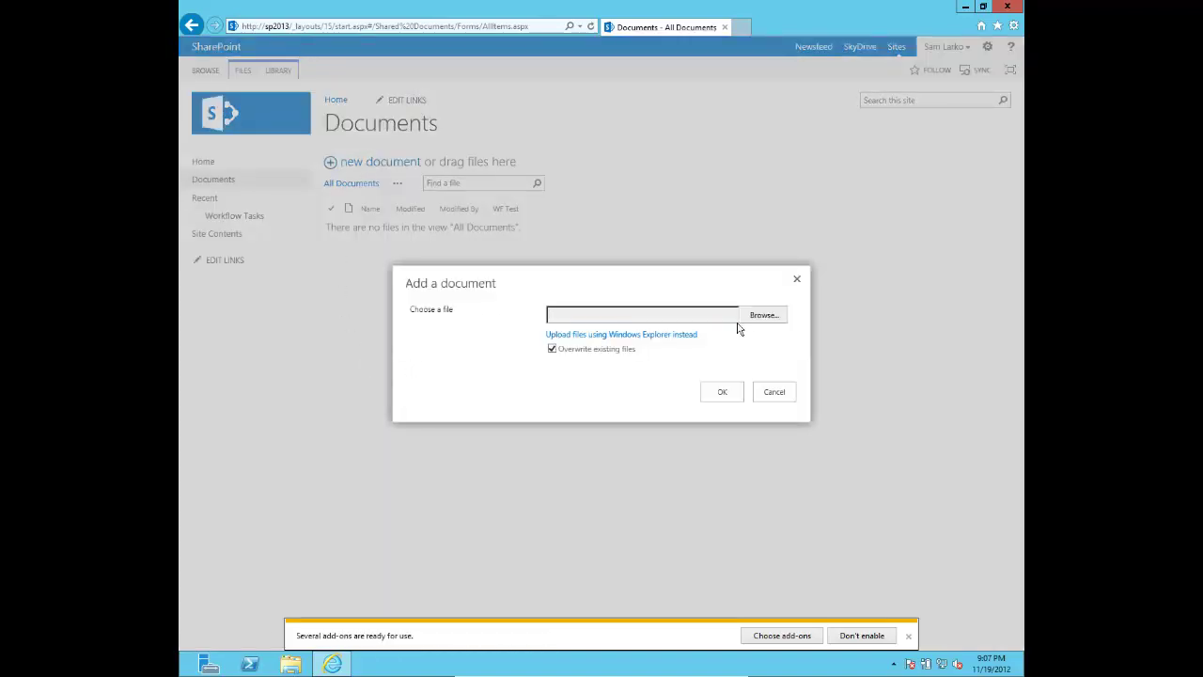
{"action": "key", "text": "space"}
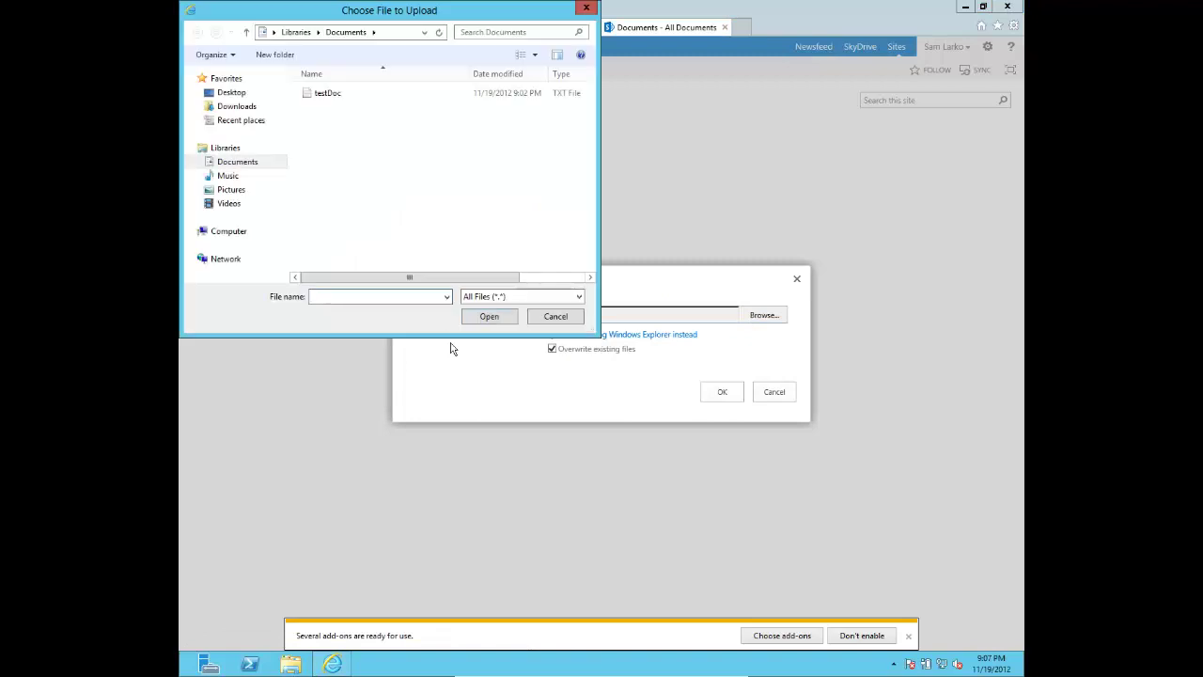
{"action": "double_click", "coordinate": [335, 94]}
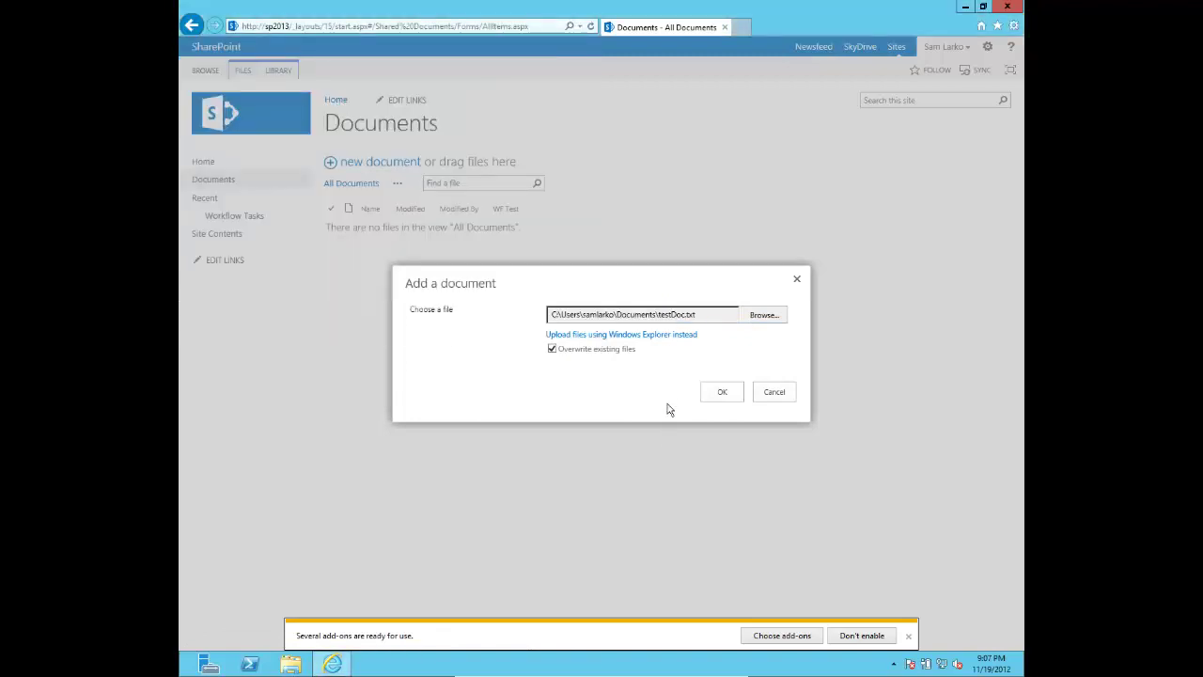
{"action": "left_click", "coordinate": [720, 395]}
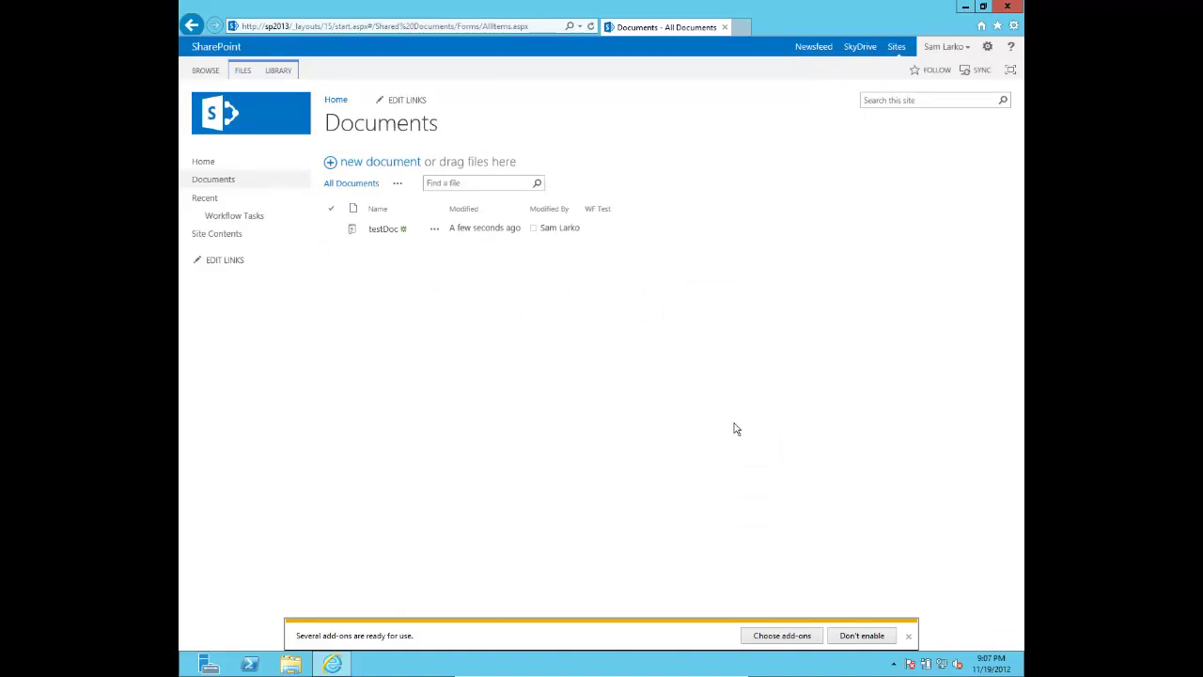
- Check the WF Test workflow status for testDoc, refreshing the page to review the status and the comment in the workflow history
{"action": "left_click", "coordinate": [434, 232]}
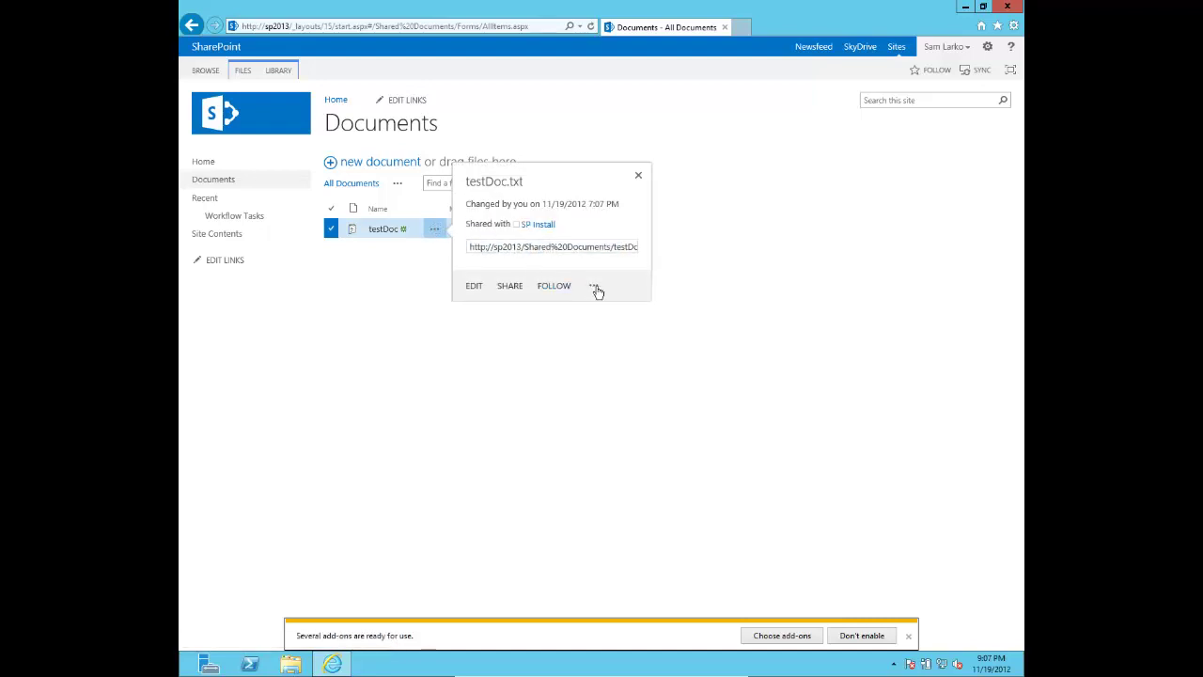
{"action": "left_click", "coordinate": [594, 288]}
{"action": "left_click", "coordinate": [632, 399]}
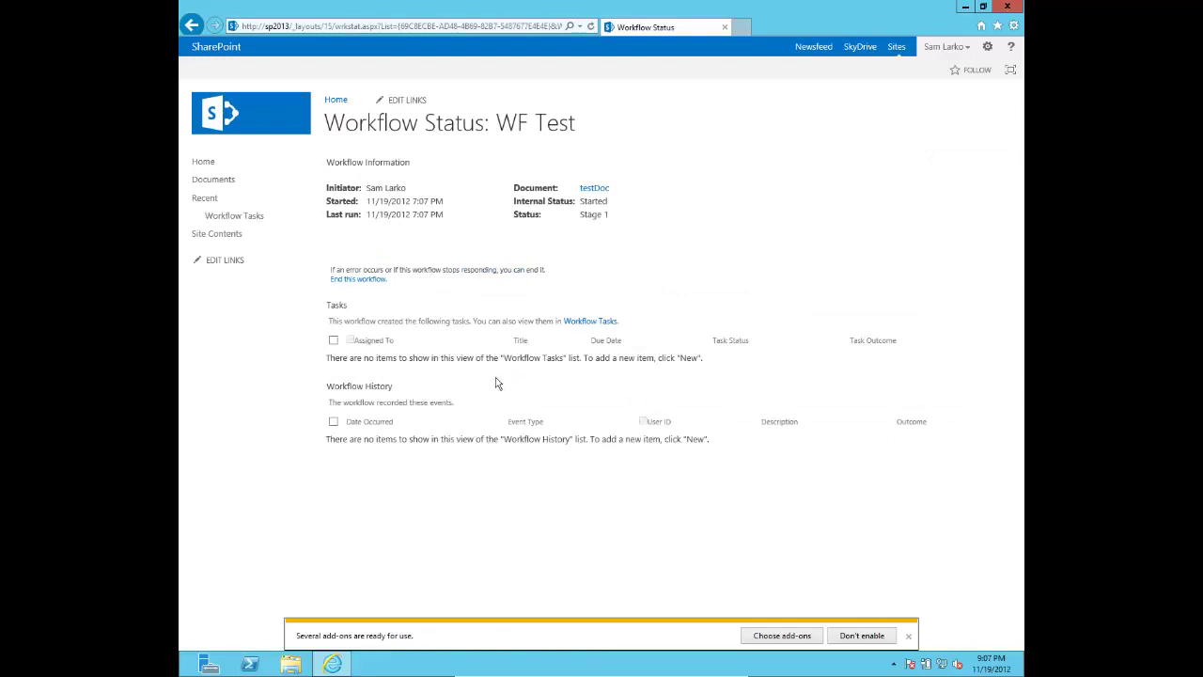
{"action": "key", "text": "F5"}
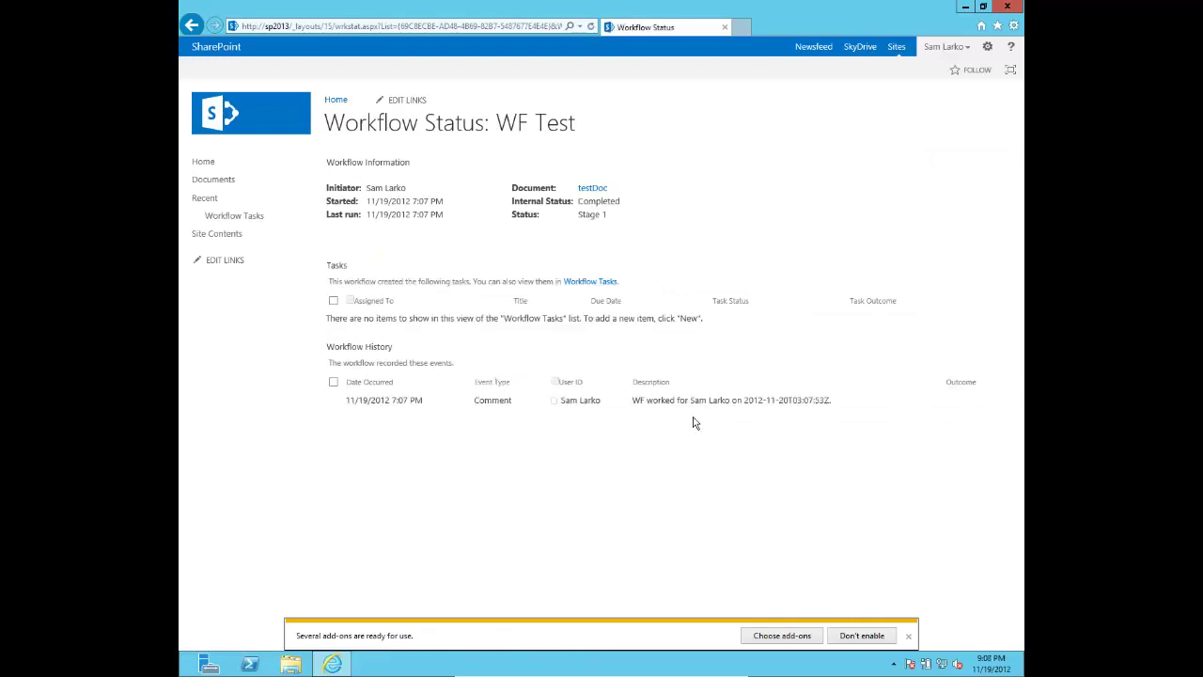
{"action": "left_click_drag", "start_coordinate": [833, 408], "coordinate": [699, 415]}
{"action": "left_click", "coordinate": [639, 427]}
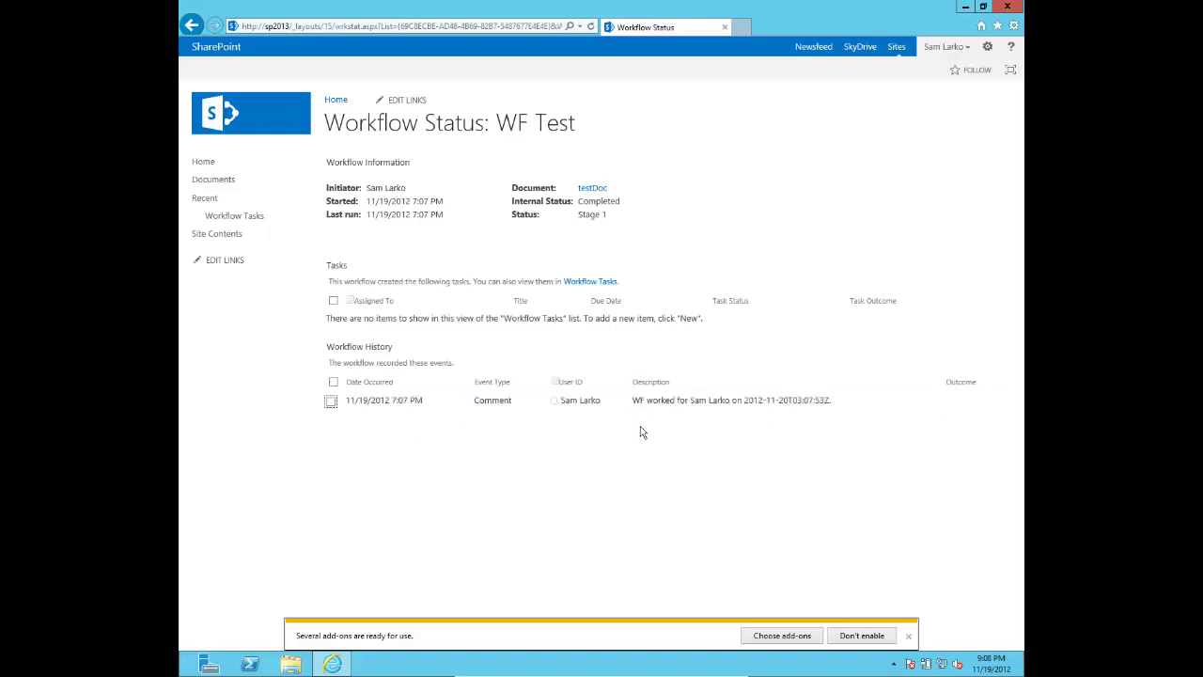